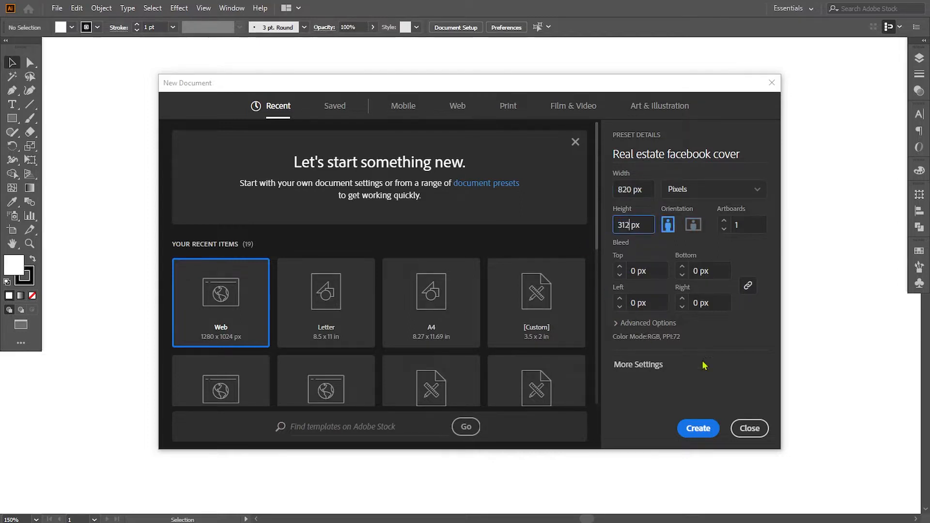
- Create the "Real estate facebook cover" document at 820 × 312 px with RGB Color mode and Screen (72 ppi) raster effects
{"action": "left_click", "coordinate": [626, 324]}
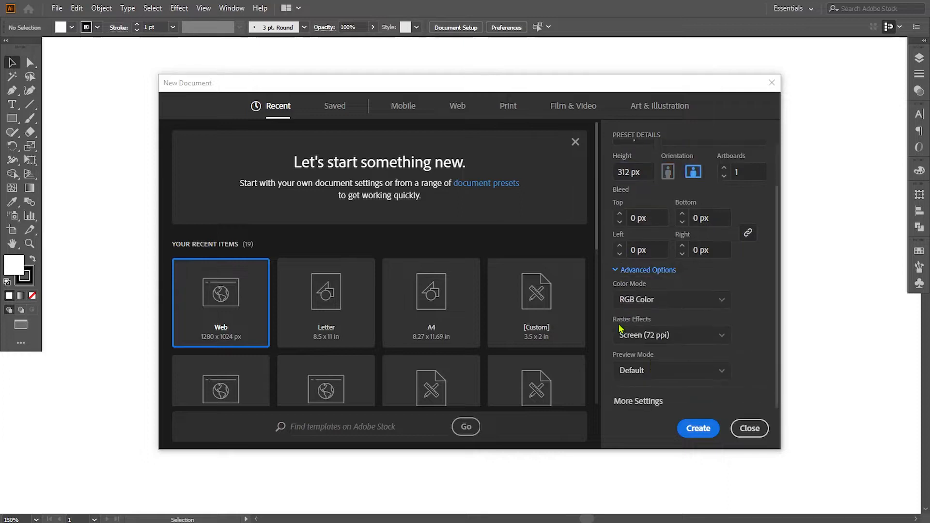
{"action": "left_click", "coordinate": [691, 426]}
- Paste the prepared swatches, logo, text, icons and photo, and move them off the artboard to its left side
{"action": "key", "text": "ctrl+v"}
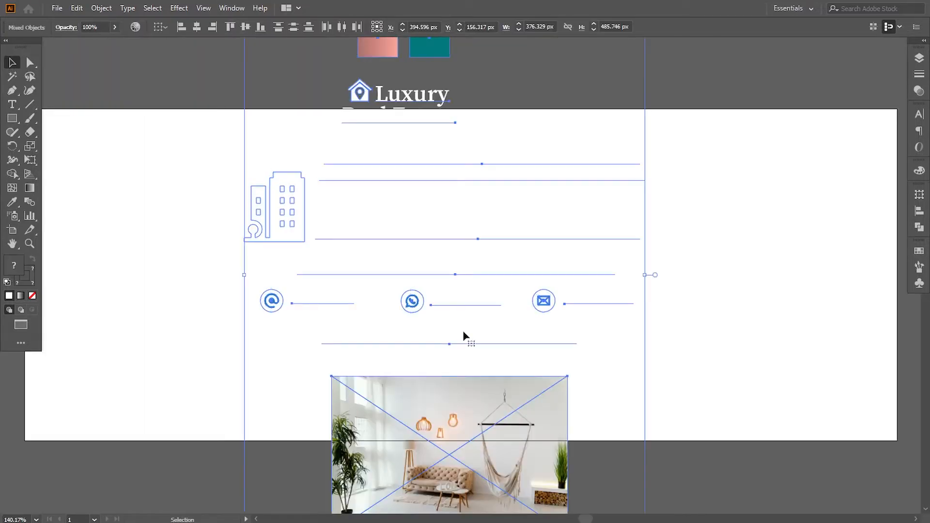
{"action": "key", "text": "ctrl+minus"}
{"action": "key", "text": "ctrl+minus"}
{"action": "left_click_drag", "start_coordinate": [334, 352], "coordinate": [146, 353]}
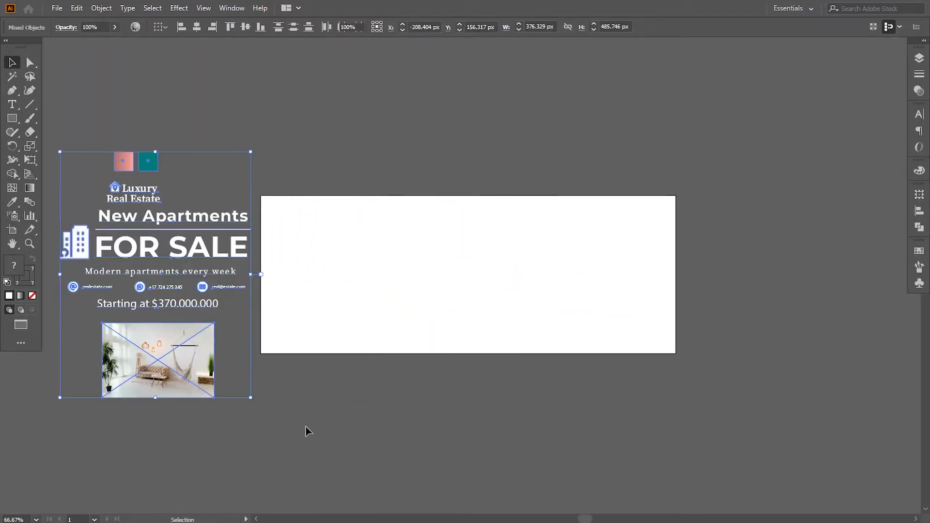
{"action": "left_click", "coordinate": [306, 431]}
- Draw a closed four-sided Pen shape over the artboard's left part, with a slanted right edge and a bottom edge about 415 px long
{"action": "key", "text": "ctrl+0"}
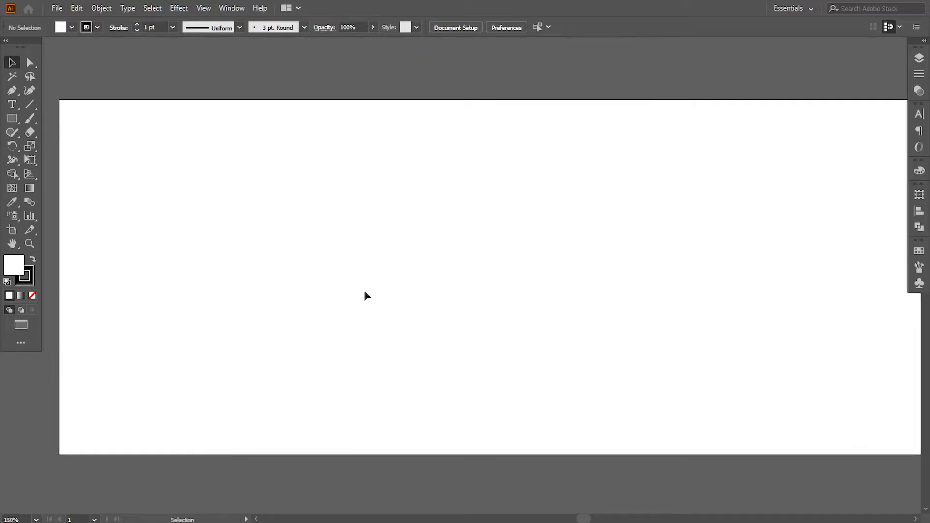
{"action": "left_click", "coordinate": [59, 99]}
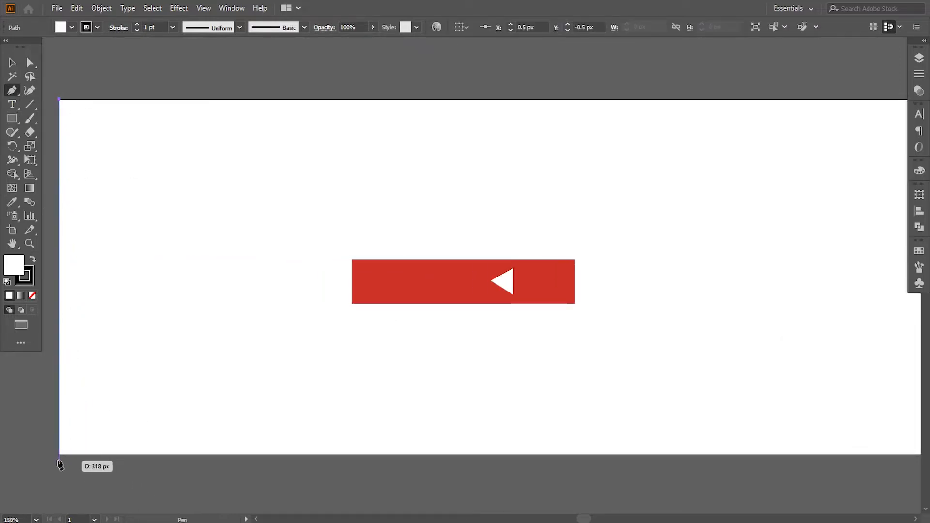
{"action": "left_click", "coordinate": [59, 456]}
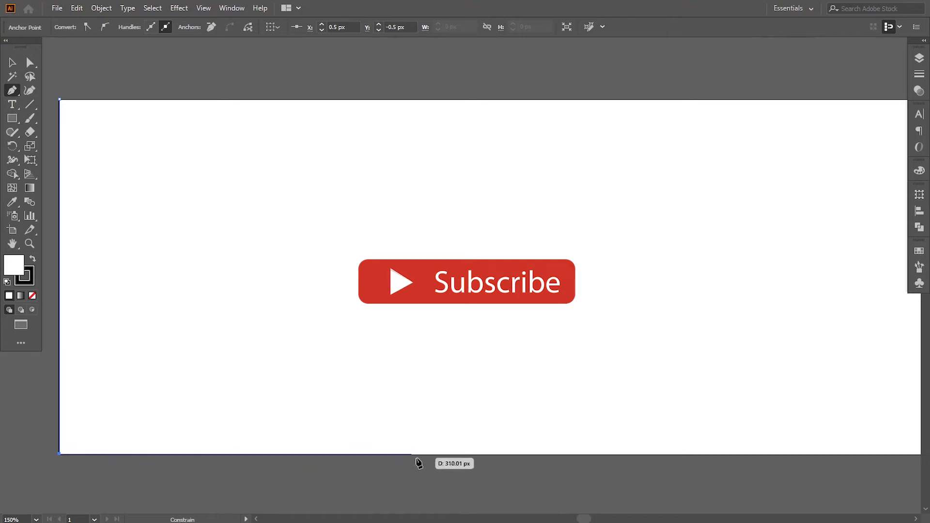
{"action": "left_click", "coordinate": [530, 456]}
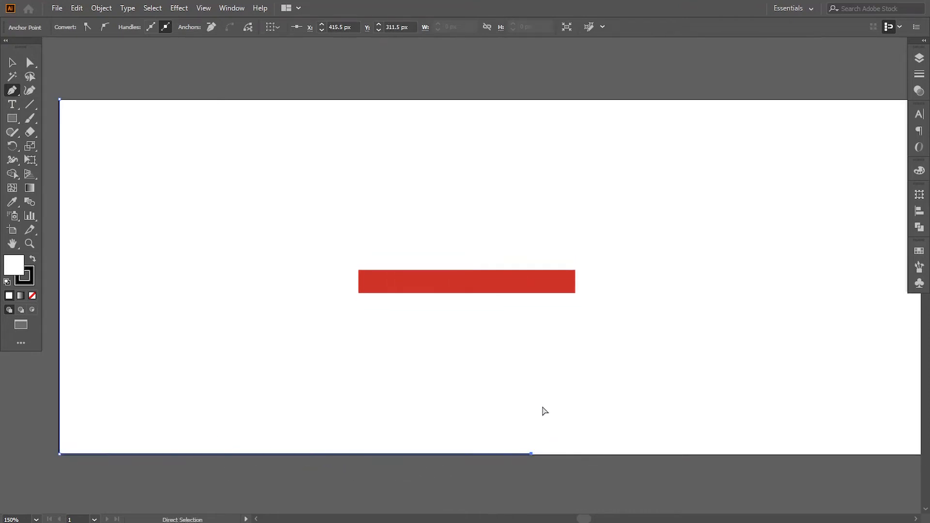
{"action": "key", "text": "ctrl+minus"}
{"action": "key", "text": "ctrl+minus"}
{"action": "left_click_drag", "start_coordinate": [485, 246], "coordinate": [462, 355]}
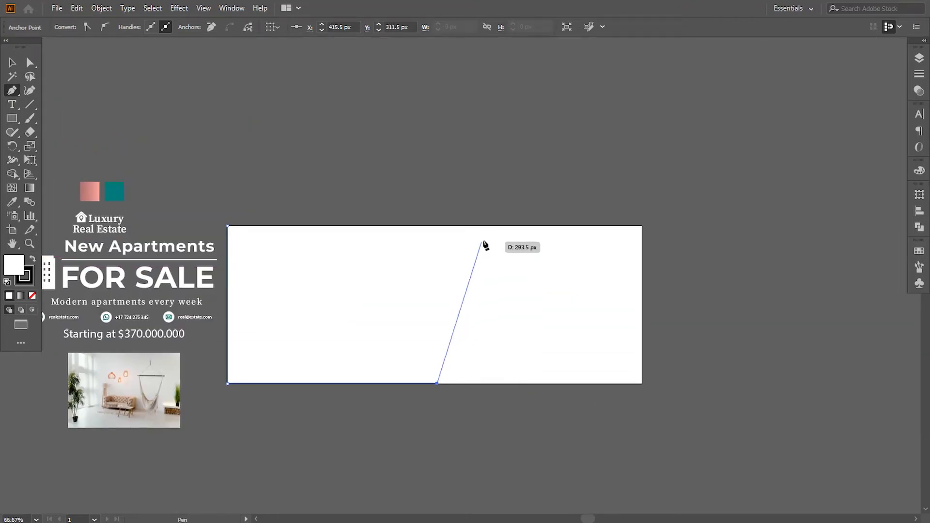
{"action": "left_click", "coordinate": [494, 227]}
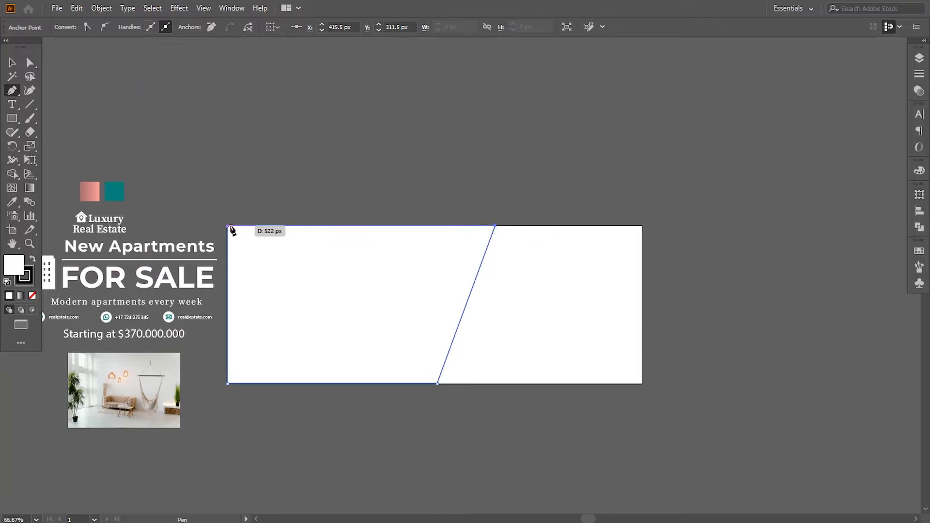
{"action": "left_click", "coordinate": [228, 227]}
- Shift the shape's two right-hand anchor points left so the shape is about 489 px wide
{"action": "left_click", "coordinate": [28, 62]}
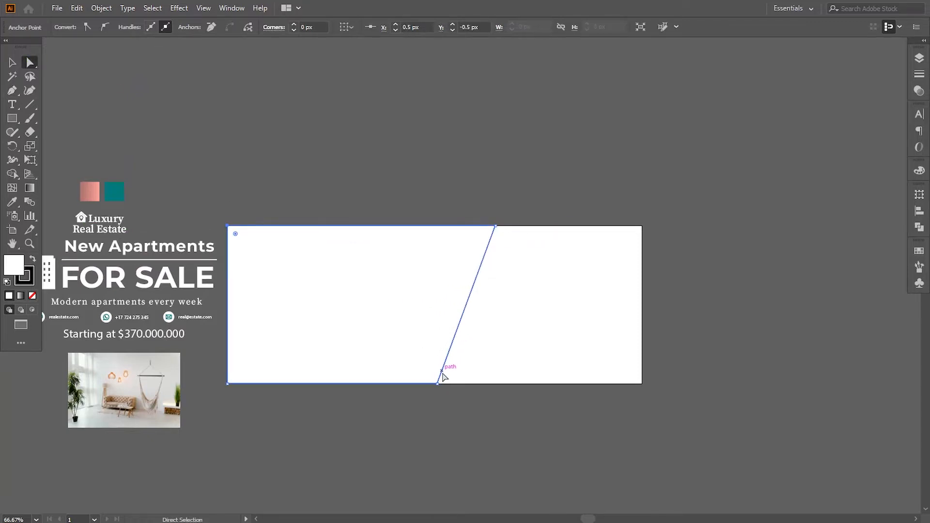
{"action": "left_click", "coordinate": [438, 384]}
{"action": "left_click", "coordinate": [495, 226], "text": "shift"}
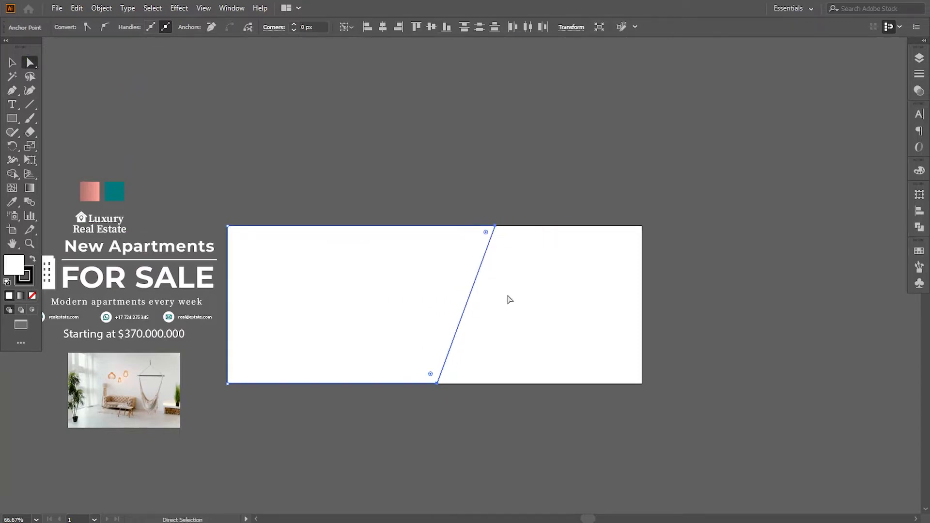
{"action": "left_click", "coordinate": [511, 416]}
- Remove the slanted shape's stroke and fill it with the teal sampled from the sample square (00797d)
{"action": "left_click", "coordinate": [345, 307]}
{"action": "left_click", "coordinate": [32, 295]}
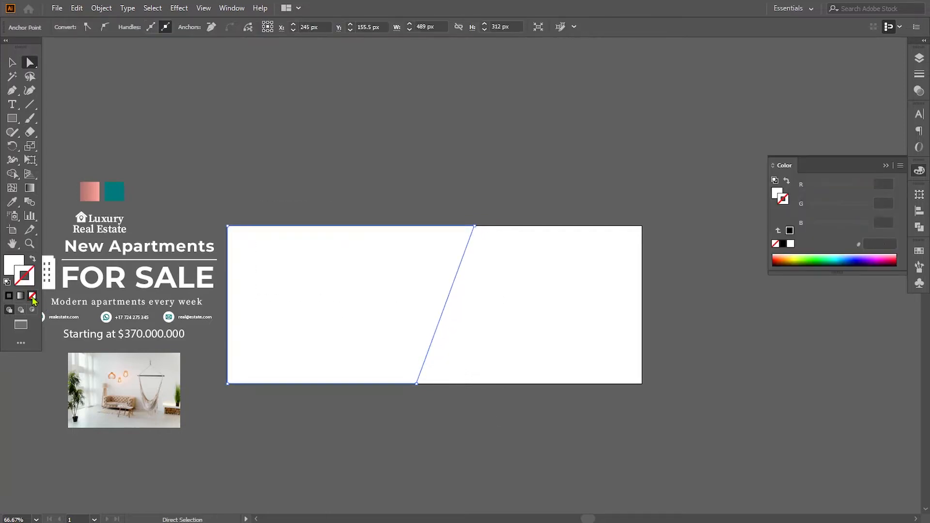
{"action": "left_click", "coordinate": [9, 261]}
{"action": "left_click", "coordinate": [119, 192]}
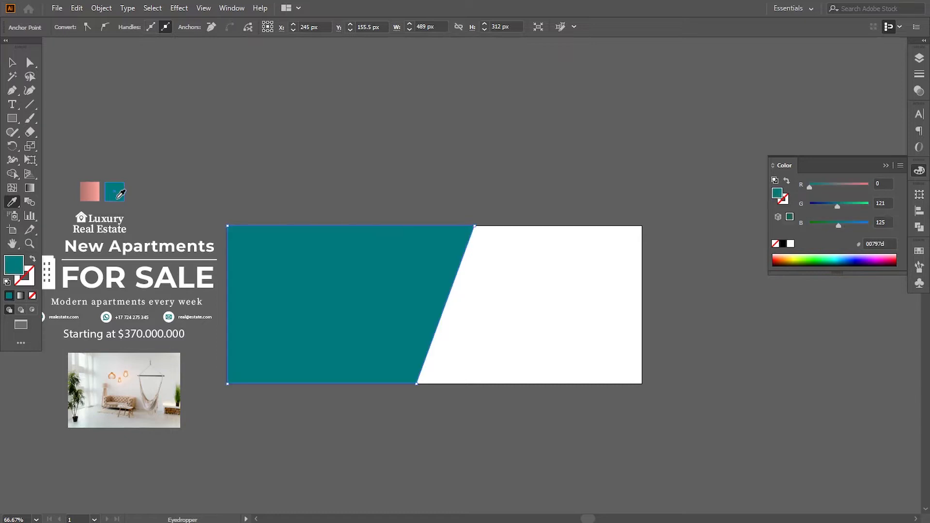
{"action": "key", "text": "v"}
{"action": "left_click", "coordinate": [44, 207]}
- Draw a triangle with the Pen tool in the artboard's upper-left corner, about 112 px tall along the left edge
{"action": "left_click_drag", "start_coordinate": [299, 304], "coordinate": [394, 293]}
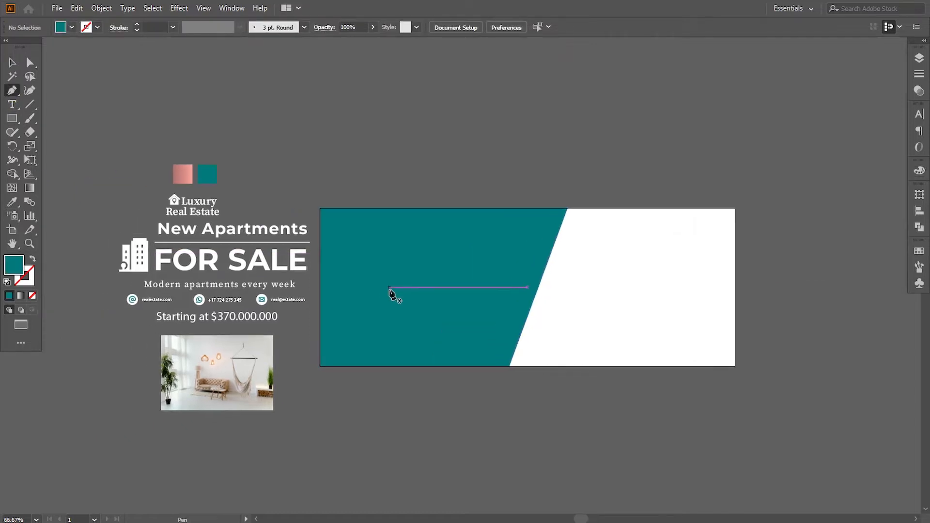
{"action": "key", "text": "ctrl+equal"}
{"action": "key", "text": "ctrl+equal"}
{"action": "left_click", "coordinate": [146, 125]}
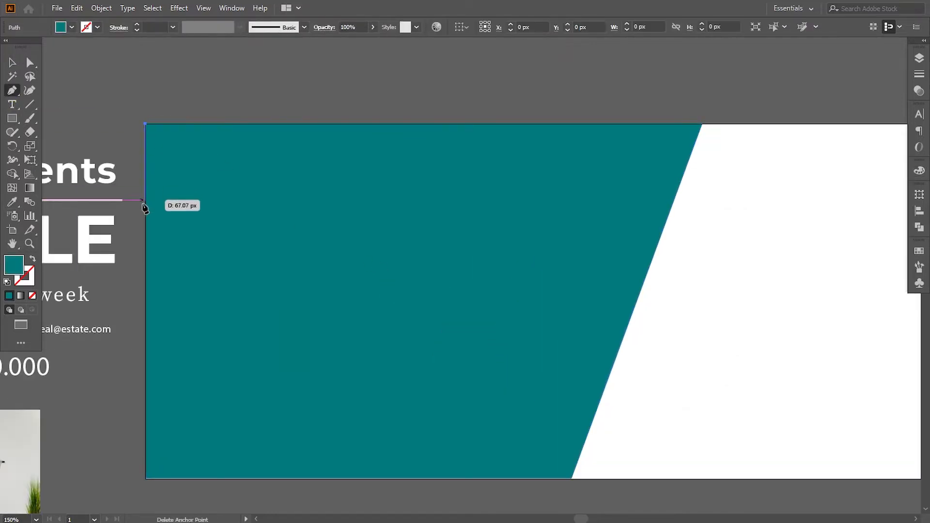
{"action": "left_click", "coordinate": [146, 251]}
{"action": "left_click", "coordinate": [319, 124]}
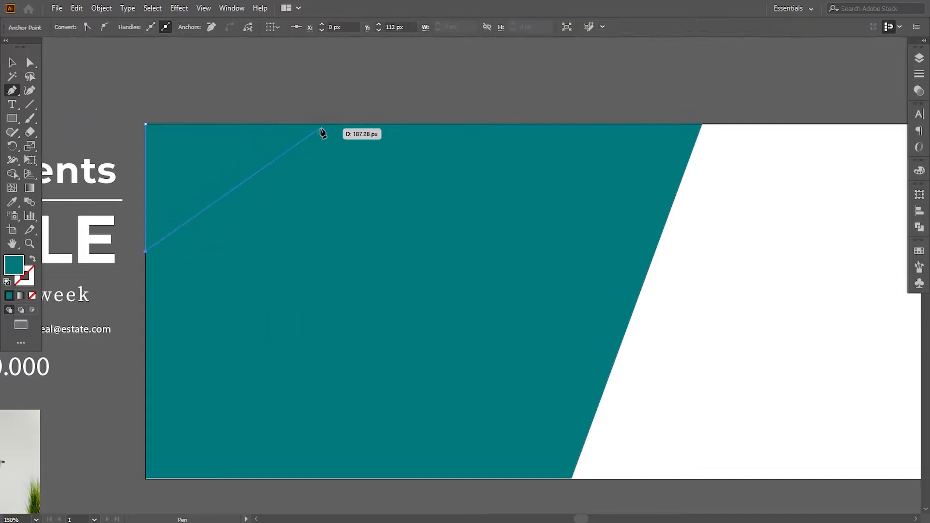
{"action": "left_click", "coordinate": [145, 124]}
- Fill the corner triangle with the sampled pink gradient and redirect it diagonally, with the light pink at the artboard corner
{"action": "left_click_drag", "start_coordinate": [218, 235], "coordinate": [404, 302]}
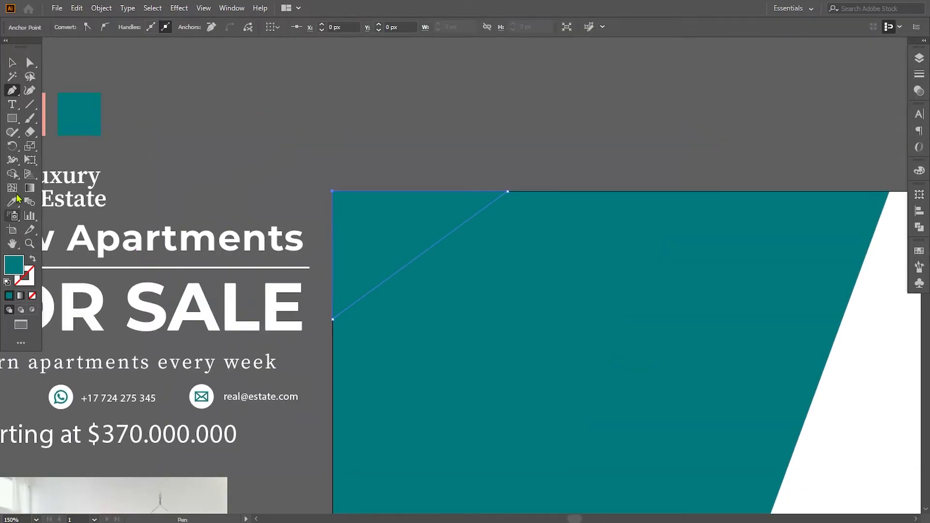
{"action": "left_click", "coordinate": [119, 149]}
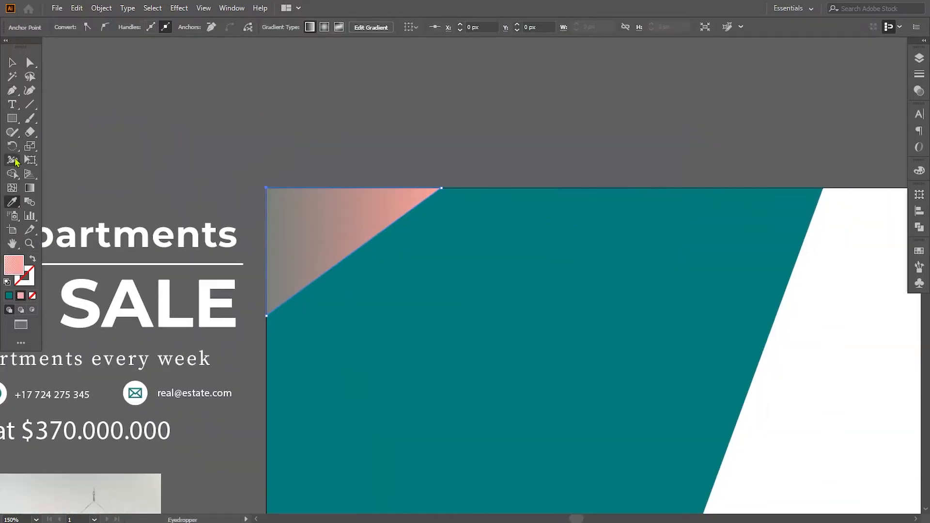
{"action": "left_click", "coordinate": [30, 187]}
{"action": "mouse_move", "coordinate": [267, 189]}
{"action": "left_mouse_down"}
{"action": "mouse_move", "coordinate": [360, 259]}
{"action": "mouse_move", "coordinate": [295, 211]}
{"action": "left_mouse_up"}
{"action": "mouse_move", "coordinate": [344, 268]}
{"action": "left_mouse_down"}
{"action": "mouse_move", "coordinate": [261, 189]}
{"action": "mouse_move", "coordinate": [307, 240]}
{"action": "mouse_move", "coordinate": [281, 196]}
{"action": "left_mouse_up"}
- Extend the corner triangle's lower anchor point down the artboard's left edge to Y 131 px
{"action": "left_click", "coordinate": [30, 63]}
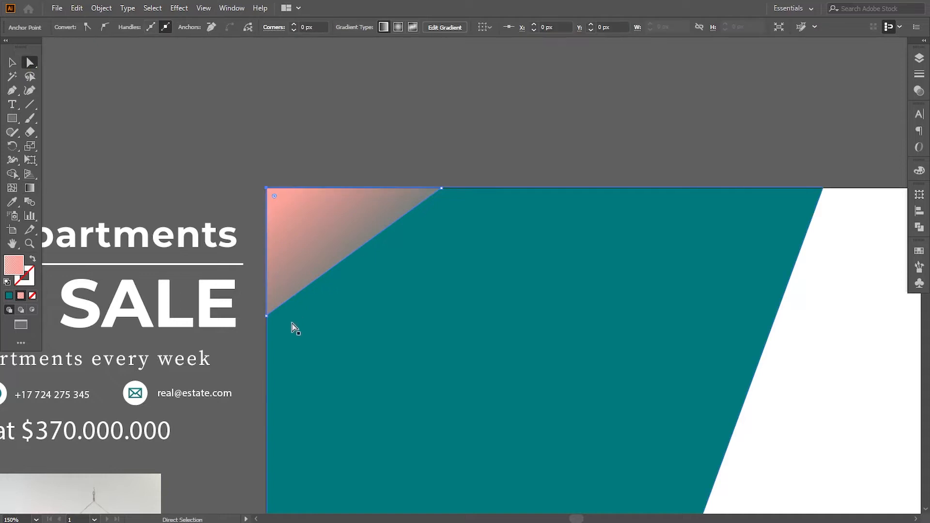
{"action": "left_click_drag", "start_coordinate": [266, 316], "coordinate": [267, 337]}
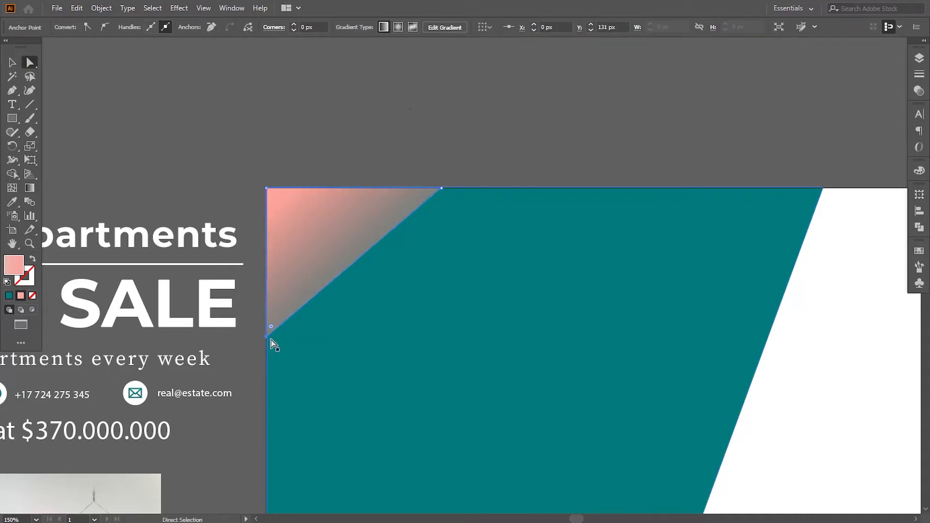
{"action": "left_click", "coordinate": [438, 137]}
- Move the Luxury Real Estate logo onto the upper-left part of the teal shape and bring it to the front
{"action": "key", "text": "ctrl+minus"}
{"action": "left_click_drag", "start_coordinate": [531, 343], "coordinate": [463, 327]}
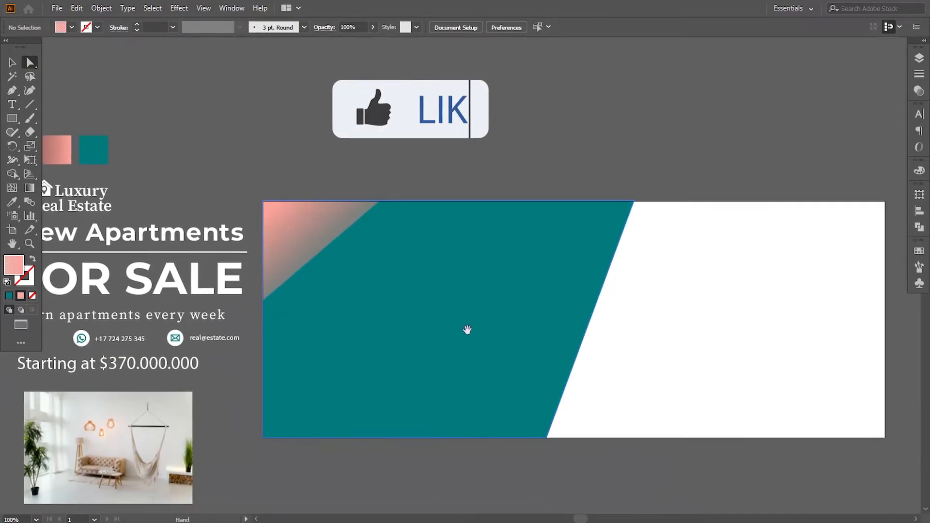
{"action": "left_click", "coordinate": [12, 63]}
{"action": "left_click_drag", "start_coordinate": [211, 232], "coordinate": [254, 239]}
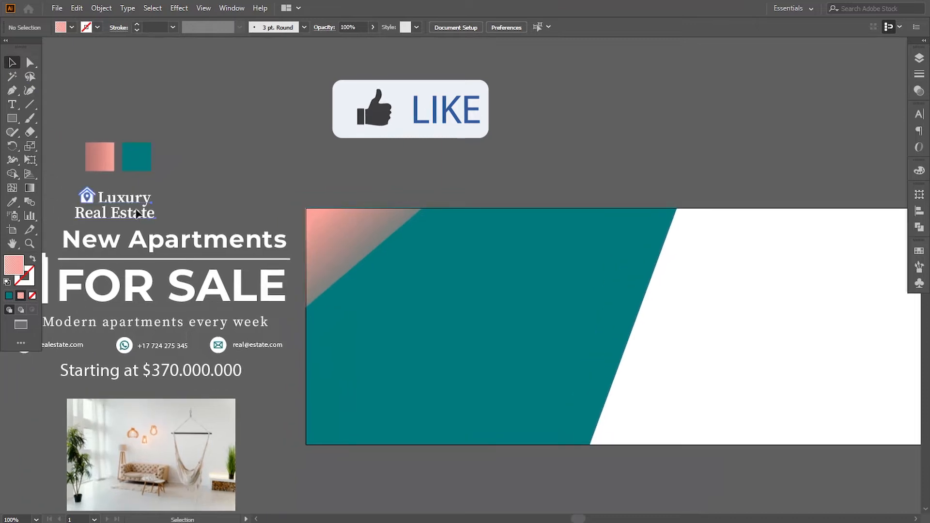
{"action": "left_click_drag", "start_coordinate": [137, 214], "coordinate": [402, 257]}
{"action": "right_click", "coordinate": [401, 258]}
{"action": "mouse_move", "coordinate": [476, 396]}
{"action": "left_click", "coordinate": [525, 395]}
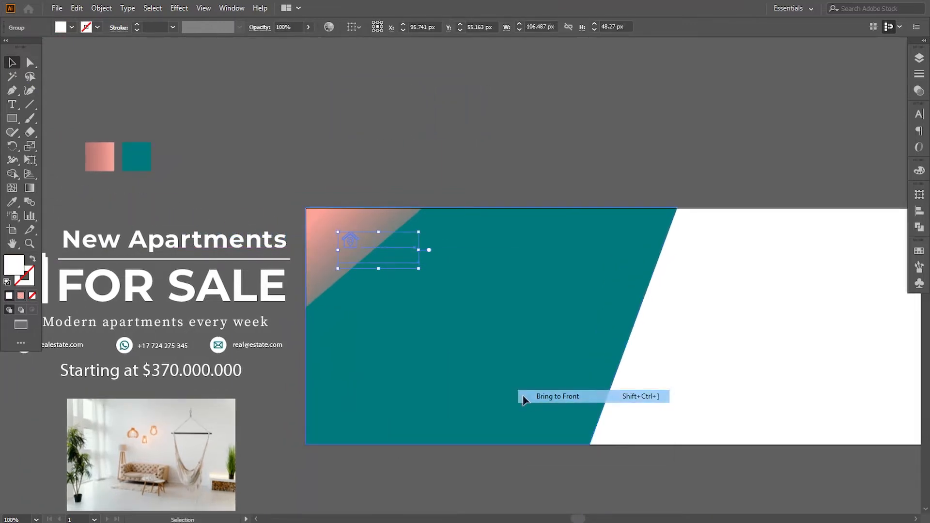
{"action": "left_click", "coordinate": [462, 145]}
- Draw a 790 × 279 px rectangular frame just inside the artboard edges, with no fill and a 1 pt white stroke
{"action": "left_click_drag", "start_coordinate": [463, 144], "coordinate": [372, 131]}
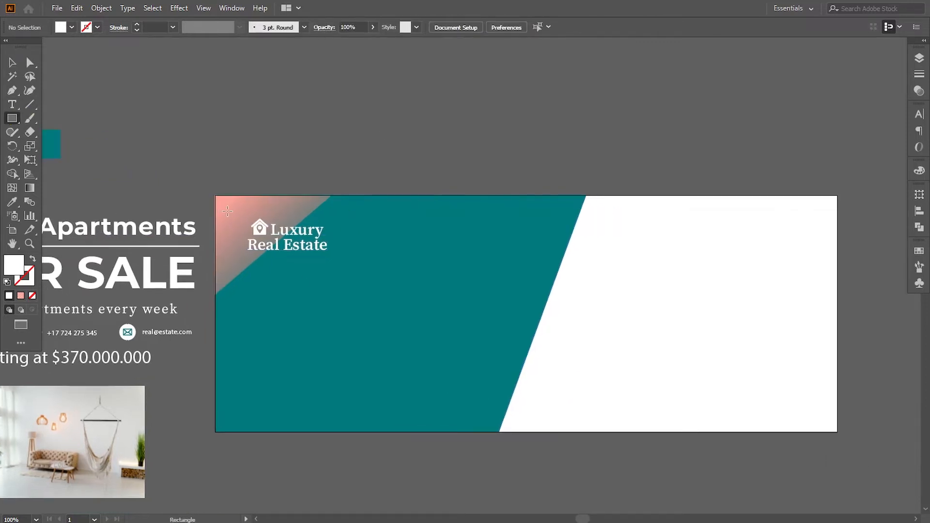
{"action": "left_click_drag", "start_coordinate": [227, 212], "coordinate": [827, 423]}
{"action": "left_click", "coordinate": [33, 259]}
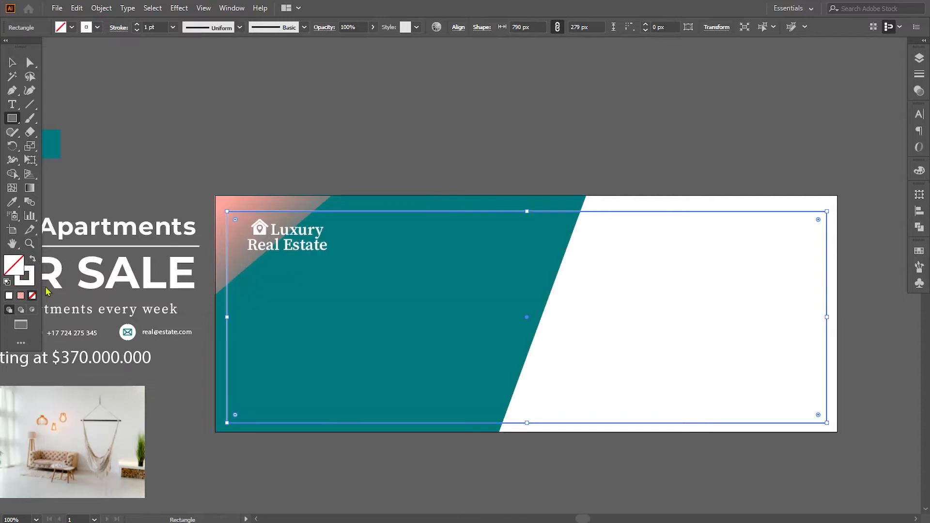
{"action": "left_click", "coordinate": [12, 63]}
- Nudge the white frame upward to even out its margins within the artboard
{"action": "left_click", "coordinate": [311, 316]}
{"action": "left_click", "coordinate": [228, 354]}
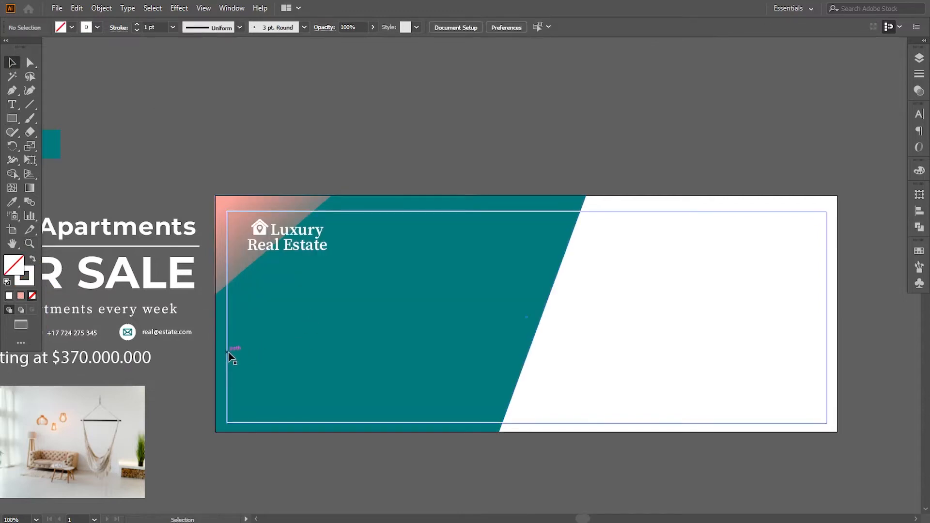
{"action": "key", "text": "Up"}
{"action": "key", "text": "Up"}
{"action": "key", "text": "Up"}
{"action": "key", "text": "Up"}
{"action": "key", "text": "Up"}
{"action": "key", "text": "Up"}
{"action": "key", "text": "Up"}
{"action": "key", "text": "Up"}
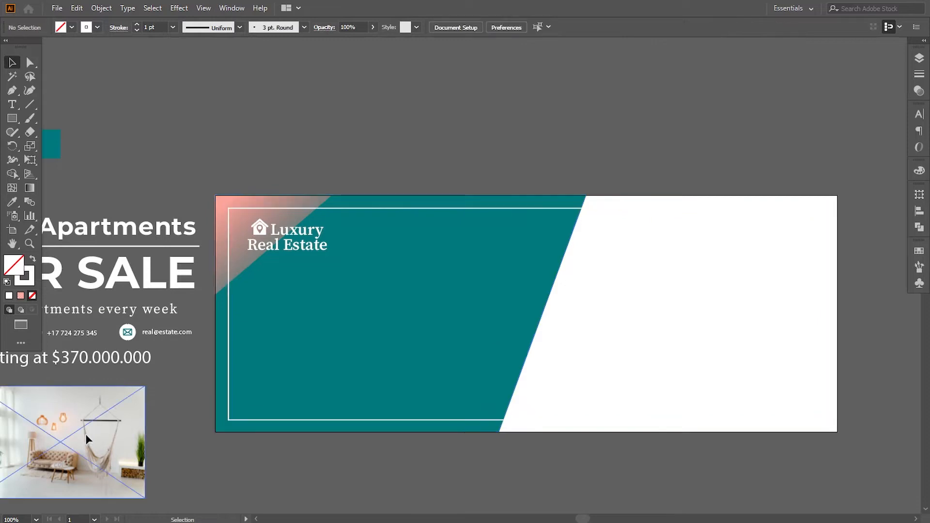
- Place the interior photo over the artboard's right side behind the teal shape and frame, enlarged to about 530 × 324 px
{"action": "left_click_drag", "start_coordinate": [615, 262], "coordinate": [901, 442]}
{"action": "left_click_drag", "start_coordinate": [674, 456], "coordinate": [586, 441]}
{"action": "left_click", "coordinate": [583, 465]}
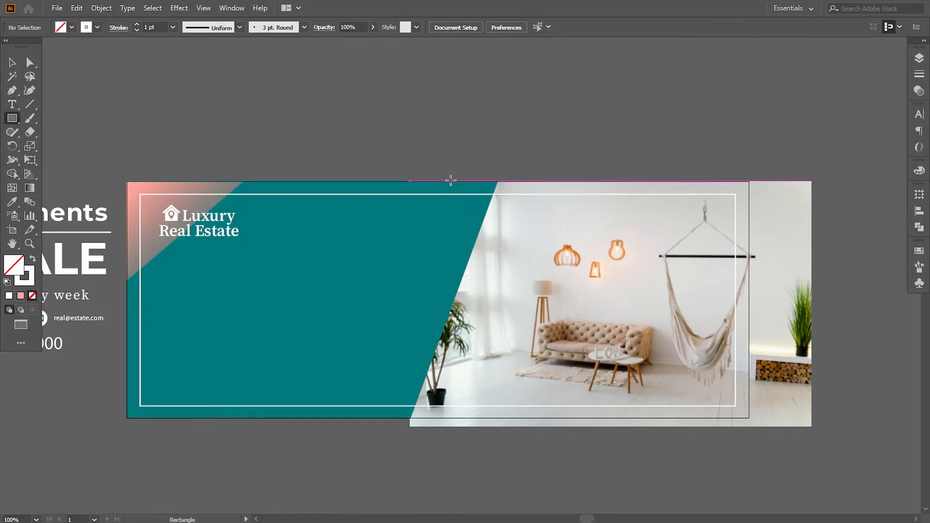
- Draw a 393 × 312 px rectangle over the photo up to the artboard's right edge, with no fill and no stroke
{"action": "left_click_drag", "start_coordinate": [451, 181], "coordinate": [750, 417]}
{"action": "left_click", "coordinate": [12, 63]}
{"action": "left_click", "coordinate": [28, 284]}
{"action": "left_click", "coordinate": [32, 295]}
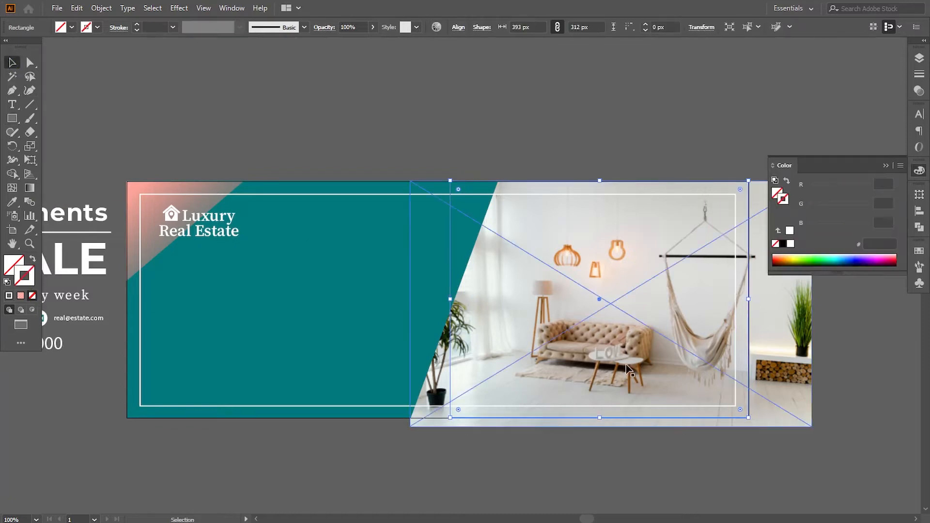
- Make a clipping mask from the new rectangle and the interior photo
{"action": "left_click", "coordinate": [764, 342], "text": "shift"}
{"action": "left_click", "coordinate": [102, 8]}
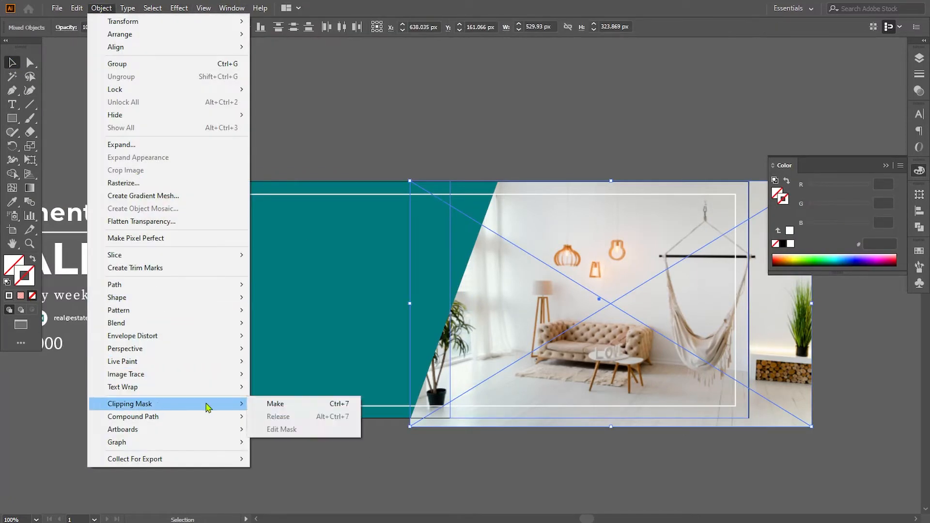
{"action": "left_click", "coordinate": [276, 405]}
{"action": "left_click", "coordinate": [919, 170]}
- Select the photo inside the clip group, enlarge it to about 599 × 366 px and shift it left within the mask
{"action": "left_click", "coordinate": [920, 57]}
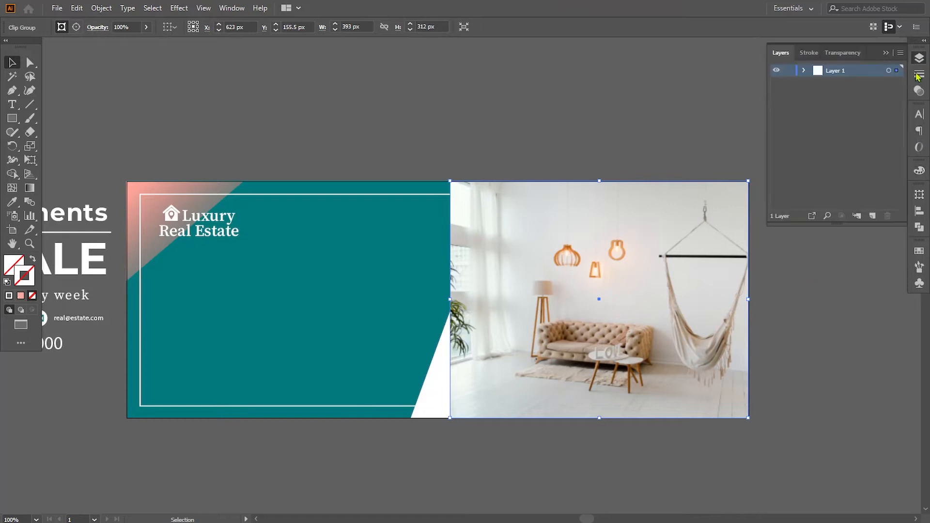
{"action": "left_click", "coordinate": [804, 71]}
{"action": "left_click", "coordinate": [818, 83]}
{"action": "left_click", "coordinate": [882, 106]}
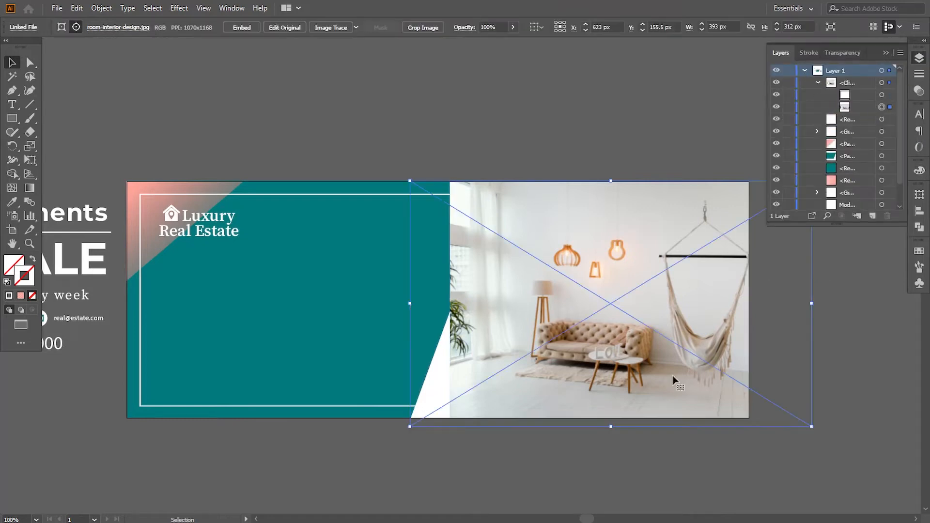
{"action": "left_click_drag", "start_coordinate": [812, 427], "coordinate": [838, 442]}
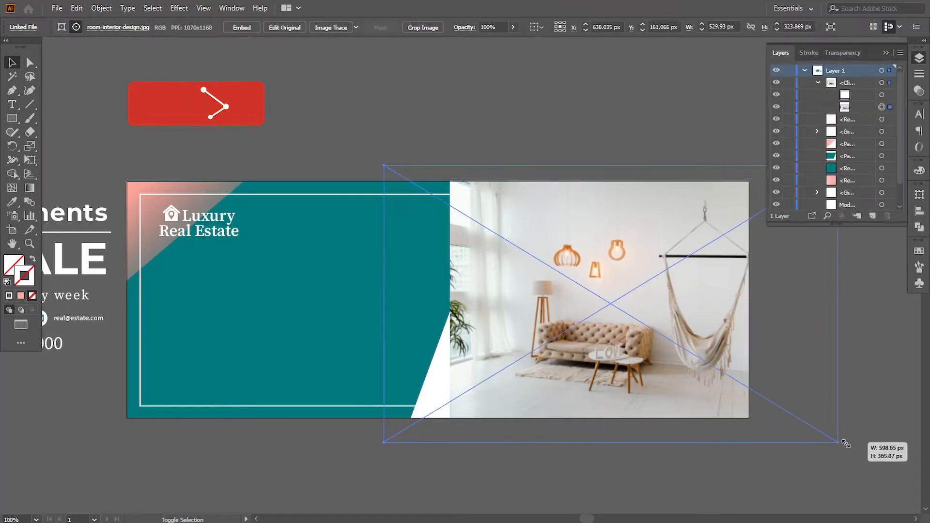
{"action": "left_click_drag", "start_coordinate": [687, 352], "coordinate": [601, 348]}
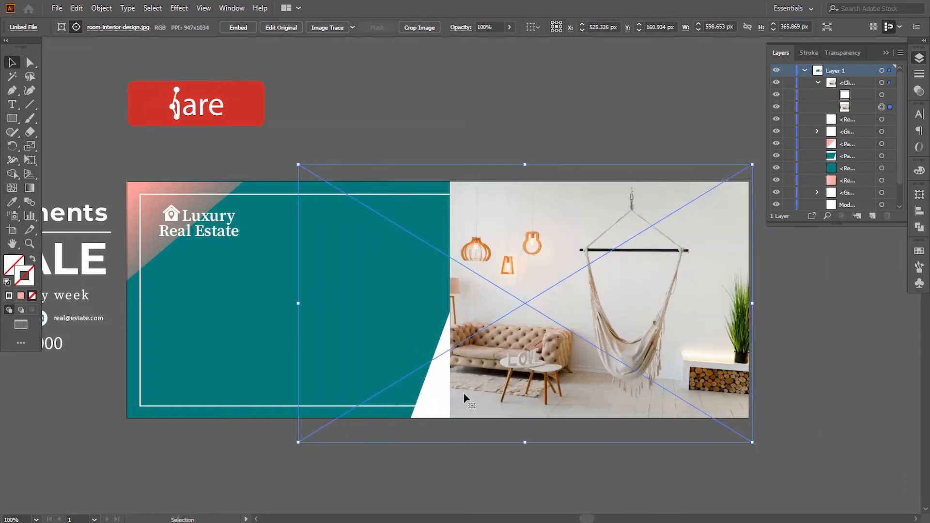
- Slant the clipping rectangle's left edge by moving its lower-left anchor horizontally to X 352 px
{"action": "left_click", "coordinate": [882, 94]}
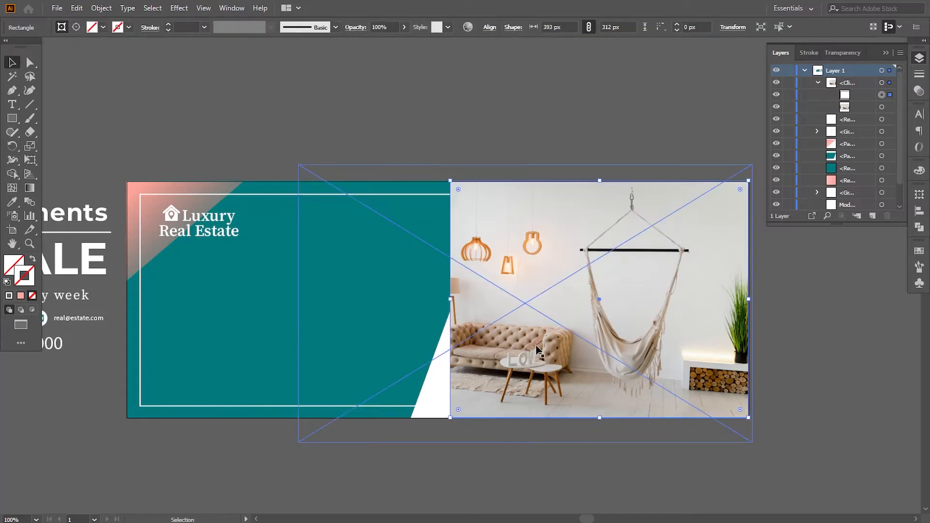
{"action": "left_click", "coordinate": [29, 63]}
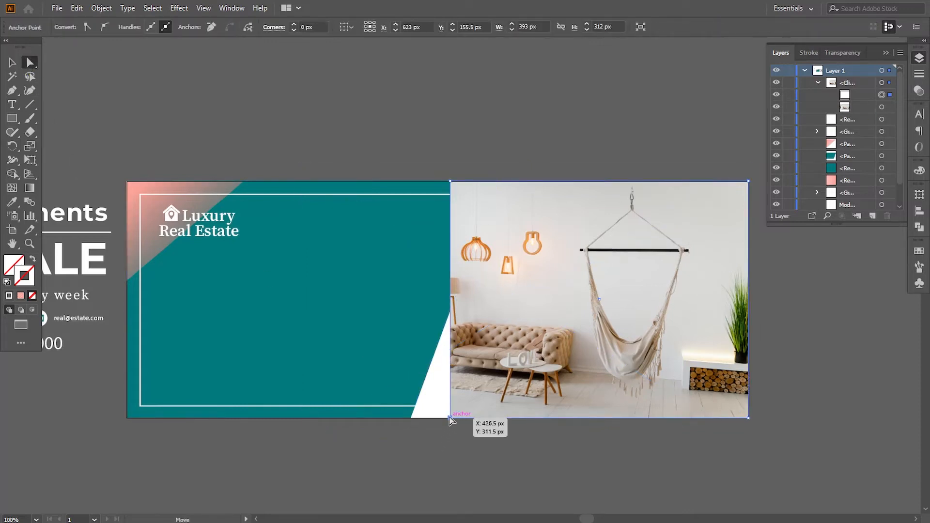
{"action": "left_click_drag", "start_coordinate": [451, 418], "coordinate": [394, 418]}
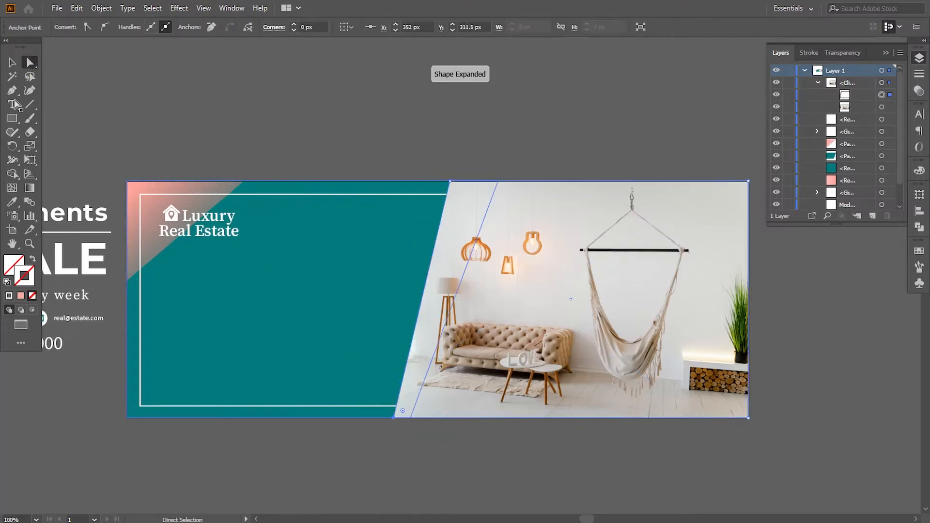
{"action": "key", "text": "ctrl+shift+a"}
{"action": "key", "text": "v"}
- Send the clipped photo group to the back, behind the teal shape and white frame
{"action": "right_click", "coordinate": [515, 304]}
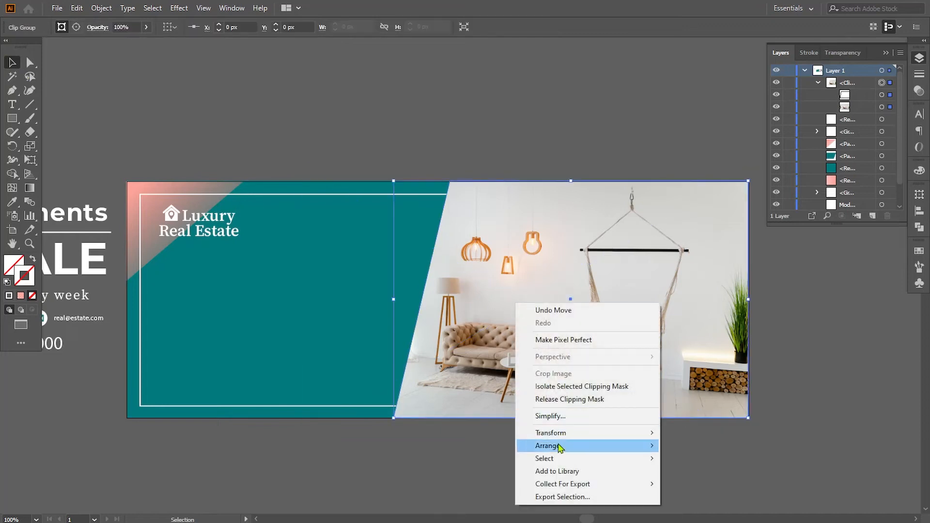
{"action": "mouse_move", "coordinate": [559, 448]}
{"action": "left_click", "coordinate": [693, 484]}
{"action": "left_click", "coordinate": [790, 394]}
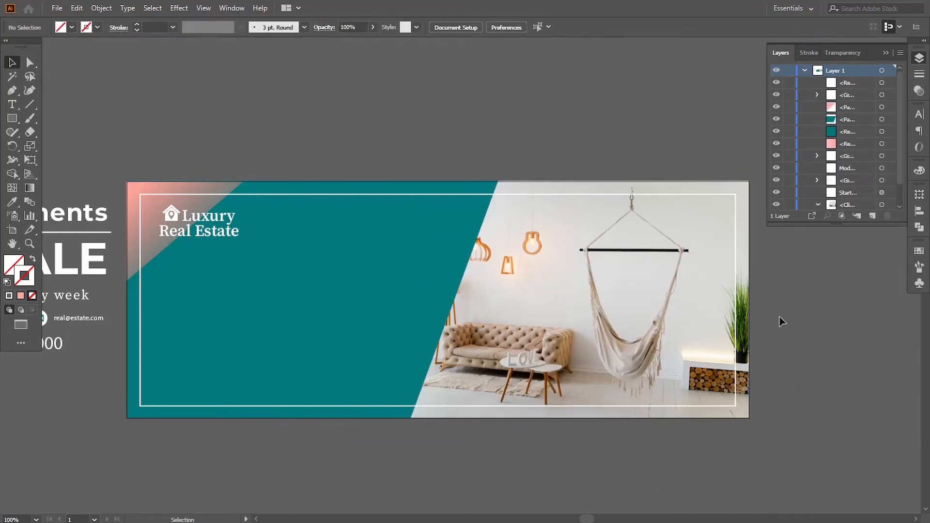
- Select the photo inside the clip group, reduce it to about 531 × 325 px and shift it up and right to the artboard's right edge
{"action": "left_click", "coordinate": [817, 95]}
{"action": "left_click", "coordinate": [882, 119]}
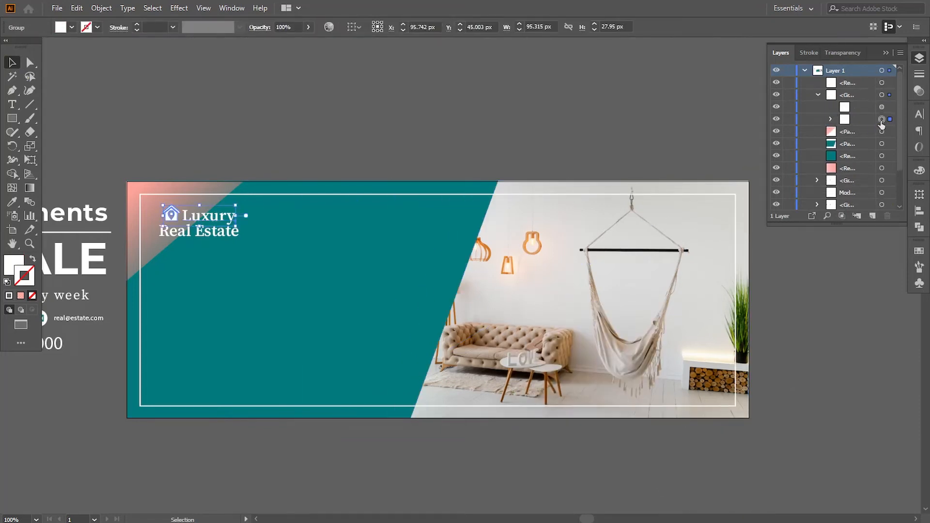
{"action": "left_click", "coordinate": [817, 95]}
{"action": "left_click", "coordinate": [882, 205]}
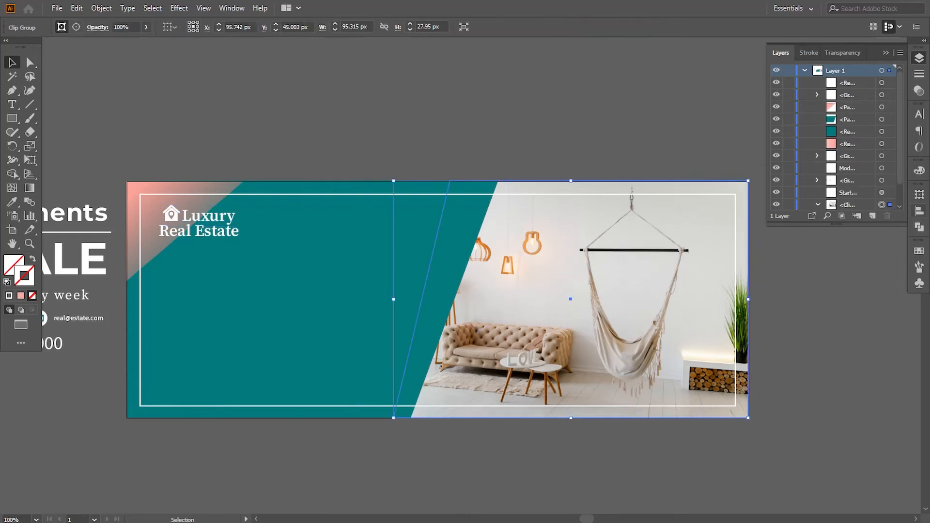
{"action": "scroll", "coordinate": [863, 172], "scroll_direction": "down", "scroll_amount": 2}
{"action": "left_click", "coordinate": [882, 205]}
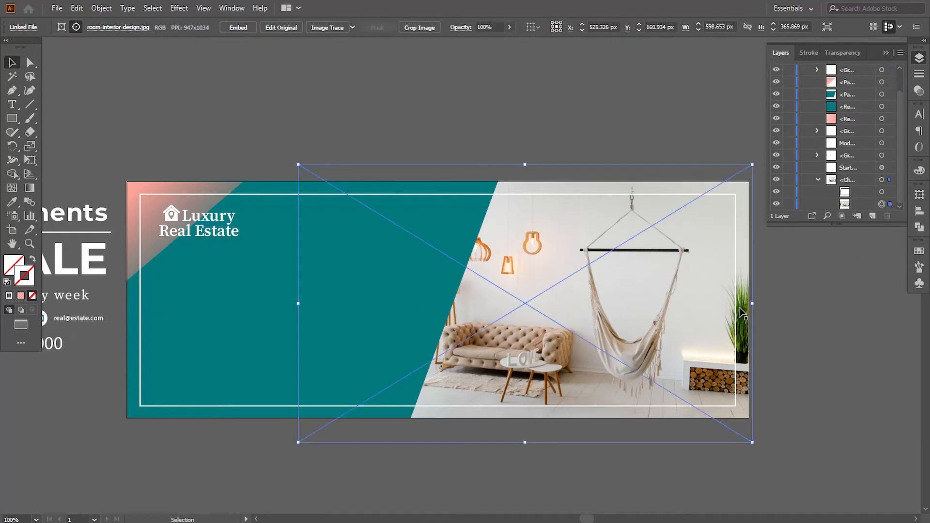
{"action": "left_click_drag", "start_coordinate": [752, 443], "coordinate": [727, 427]}
{"action": "key", "text": "Up"}
{"action": "key", "text": "Up"}
{"action": "key", "text": "Up"}
{"action": "key", "text": "Up"}
{"action": "key", "text": "Up"}
{"action": "key", "text": "Up"}
{"action": "key", "text": "Up"}
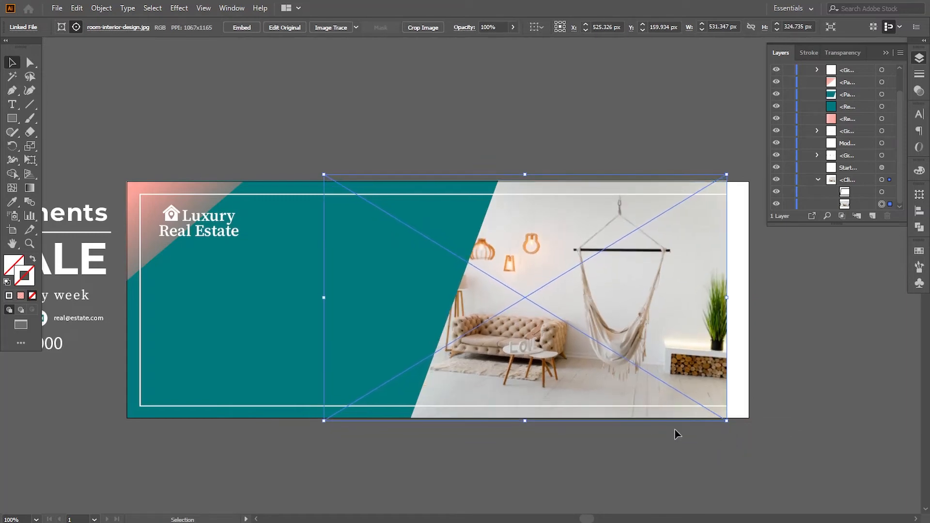
{"action": "left_click_drag", "start_coordinate": [727, 422], "coordinate": [751, 422]}
{"action": "left_click", "coordinate": [712, 453]}
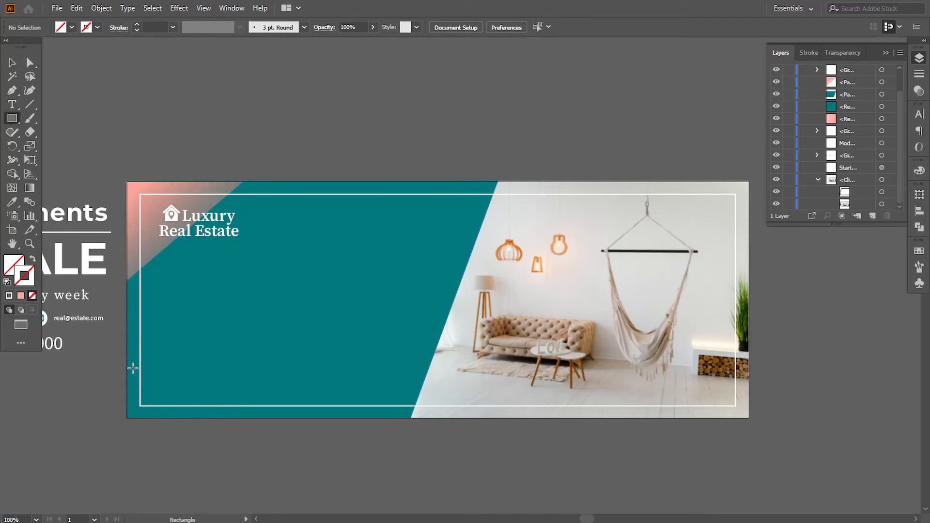
- Draw an 820 × 48 px rectangle along the artboard's bottom edge and fill it with the pink gradient sampled from the corner shape
{"action": "left_click_drag", "start_coordinate": [126, 381], "coordinate": [749, 417]}
{"action": "left_click", "coordinate": [15, 202]}
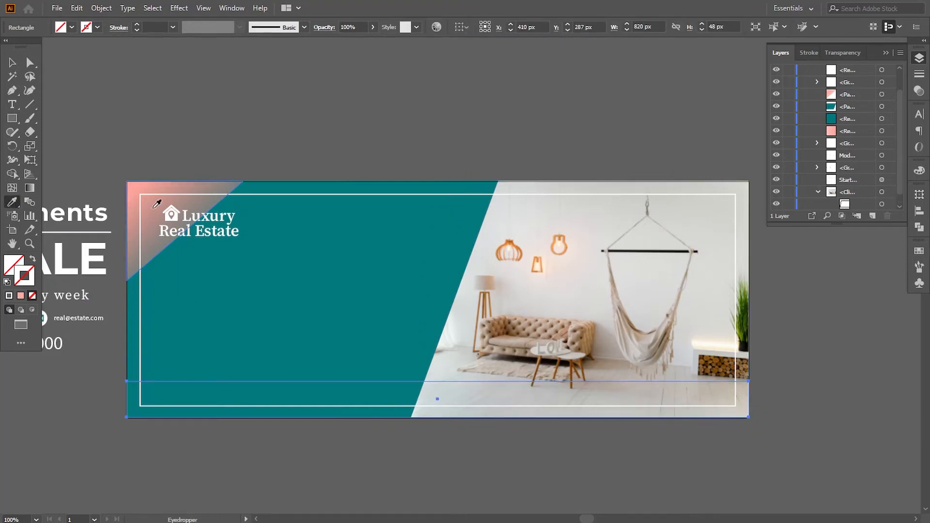
{"action": "left_click", "coordinate": [157, 230]}
{"action": "left_click", "coordinate": [13, 62]}
{"action": "left_click", "coordinate": [194, 97]}
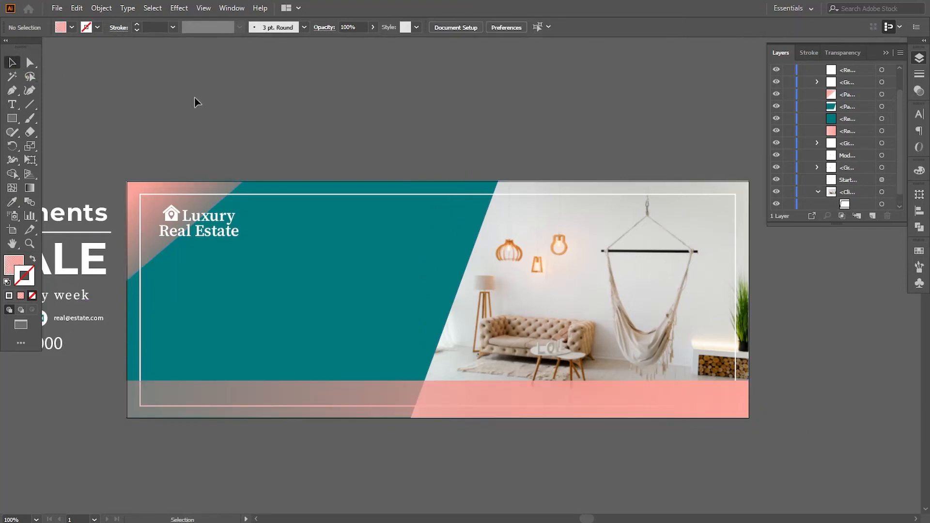
- Make the pink bottom strip slightly taller by raising its upper edge
{"action": "left_click_drag", "start_coordinate": [418, 452], "coordinate": [480, 452]}
{"action": "left_click", "coordinate": [481, 385]}
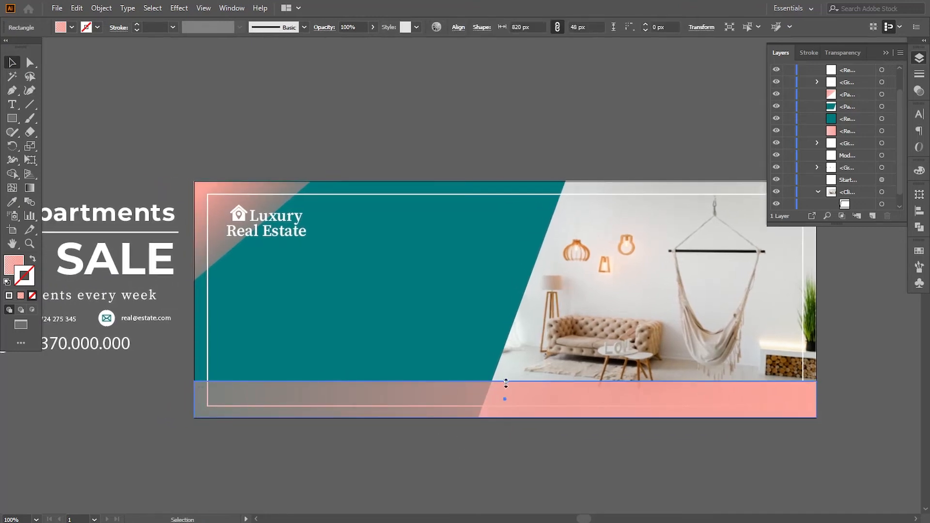
{"action": "left_click_drag", "start_coordinate": [506, 383], "coordinate": [506, 379]}
{"action": "left_click", "coordinate": [227, 483]}
- Move the contact details group onto the left part of the bottom strip and bring it to the front
{"action": "left_click_drag", "start_coordinate": [227, 484], "coordinate": [277, 485]}
{"action": "left_click_drag", "start_coordinate": [107, 328], "coordinate": [413, 393]}
{"action": "right_click", "coordinate": [413, 393]}
{"action": "mouse_move", "coordinate": [530, 326]}
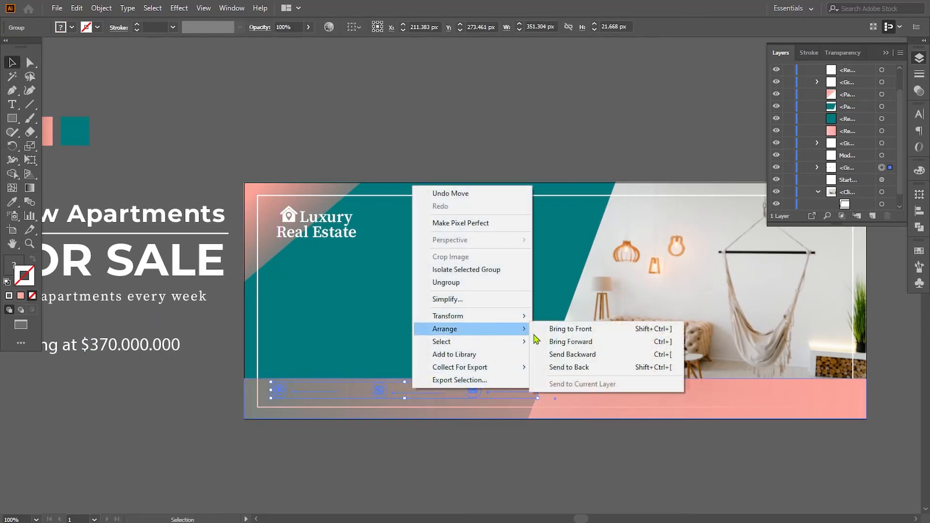
{"action": "left_click", "coordinate": [571, 326]}
- Nudge the contact details group to about X 210 px, Y 276 px so it sits inside the white frame
{"action": "key", "text": "Down"}
{"action": "key", "text": "Down"}
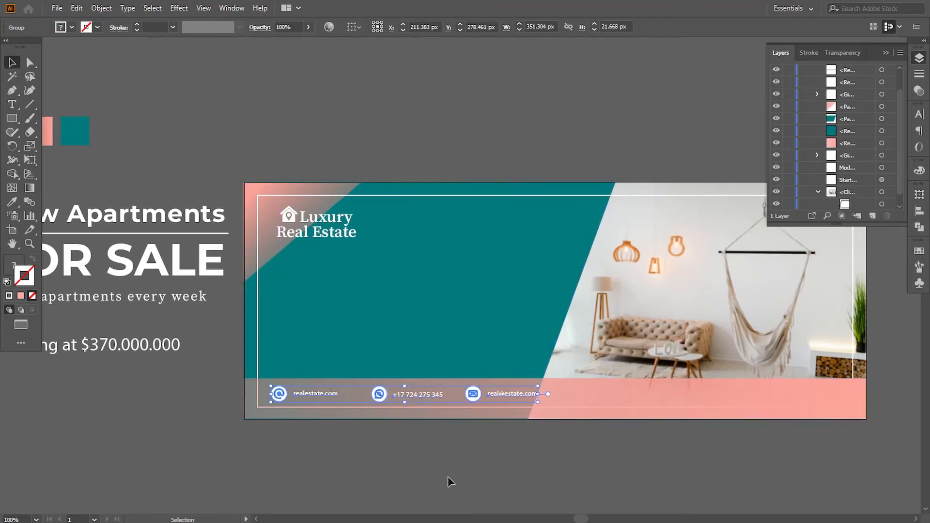
{"action": "key", "text": "Down"}
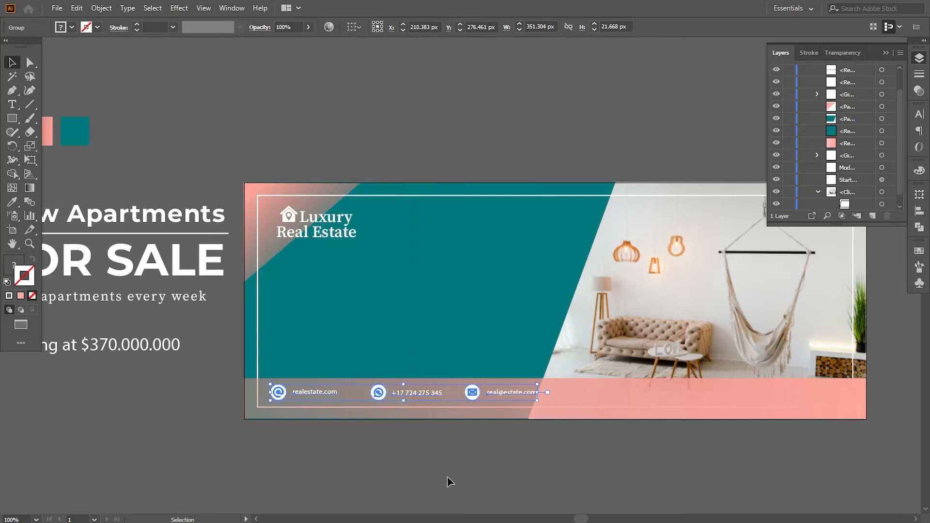
{"action": "key", "text": "Left"}
{"action": "key", "text": "Left"}
{"action": "left_click", "coordinate": [484, 460]}
- Place the "Starting at $370.000.000" text on the right part of the pink strip and bring it to the front
{"action": "left_click_drag", "start_coordinate": [579, 475], "coordinate": [526, 470]}
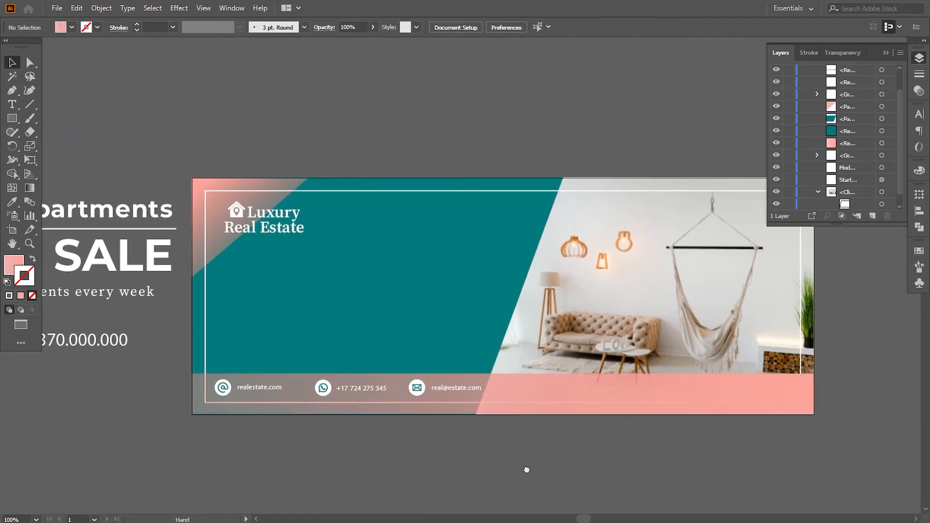
{"action": "left_click_drag", "start_coordinate": [423, 399], "coordinate": [432, 402]}
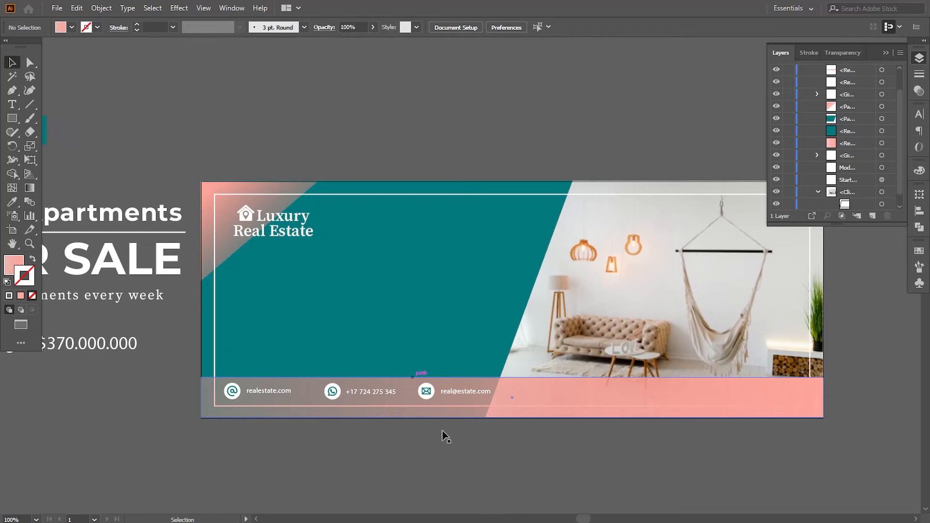
{"action": "left_click", "coordinate": [673, 389]}
{"action": "right_click", "coordinate": [672, 389]}
{"action": "mouse_move", "coordinate": [748, 335]}
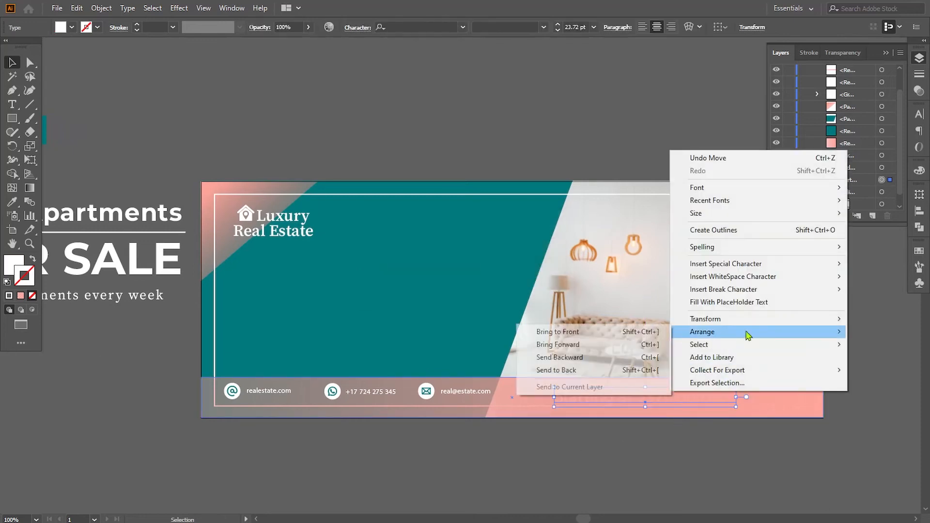
{"action": "left_click", "coordinate": [630, 332]}
{"action": "left_click_drag", "start_coordinate": [712, 459], "coordinate": [681, 459]}
{"action": "left_click", "coordinate": [679, 455]}
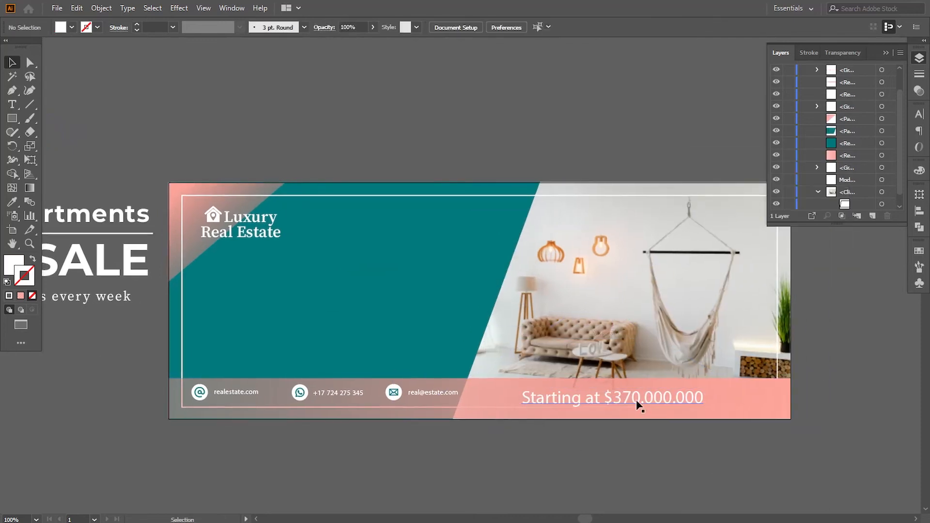
- Shift the price text right and slightly up, level with the contact details in the strip
{"action": "left_click_drag", "start_coordinate": [639, 406], "coordinate": [661, 401]}
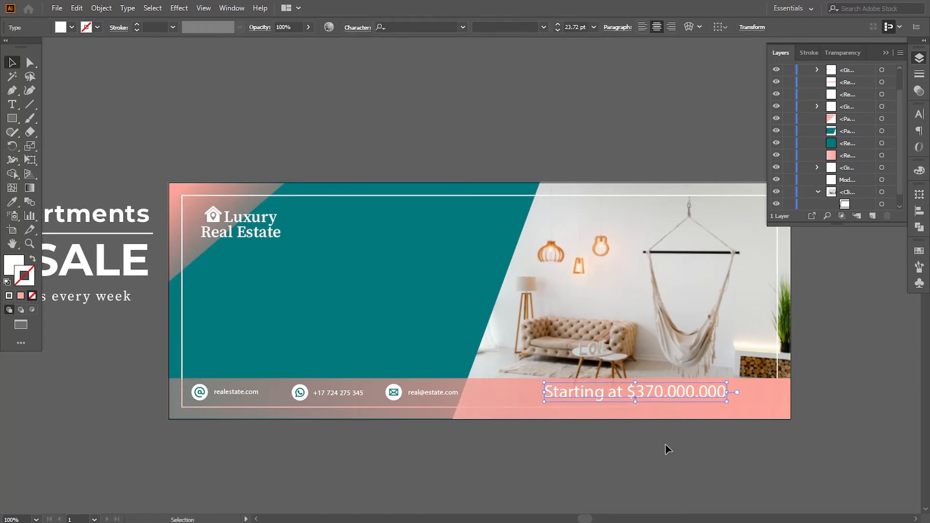
{"action": "key", "text": "Right"}
{"action": "key", "text": "Right"}
{"action": "key", "text": "Right"}
{"action": "key", "text": "Right"}
{"action": "key", "text": "Right"}
{"action": "key", "text": "Right"}
{"action": "key", "text": "Right"}
{"action": "key", "text": "Right"}
{"action": "key", "text": "Right"}
{"action": "key", "text": "Right"}
{"action": "key", "text": "Right"}
{"action": "key", "text": "Right"}
{"action": "key", "text": "Right"}
{"action": "key", "text": "Right"}
{"action": "key", "text": "Right"}
{"action": "key", "text": "Right"}
{"action": "key", "text": "Right"}
{"action": "key", "text": "Right"}
{"action": "key", "text": "Right"}
{"action": "key", "text": "Right"}
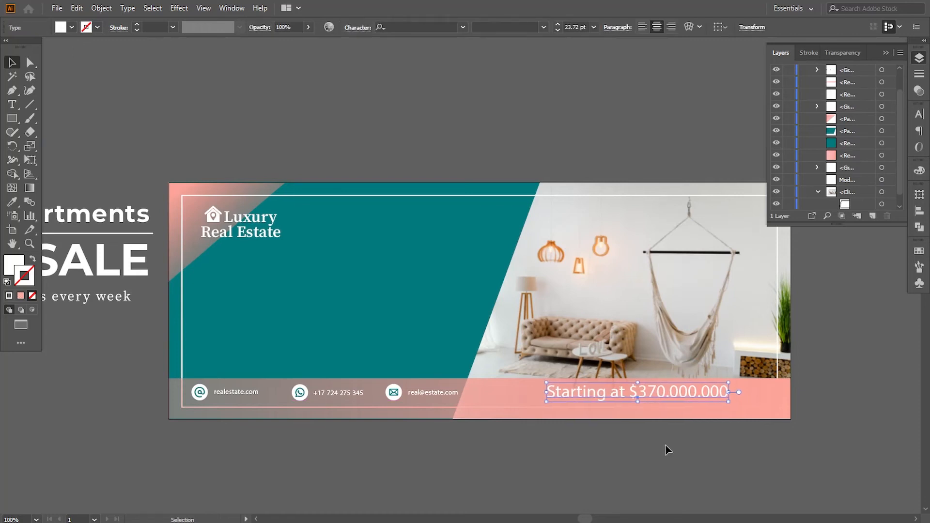
{"action": "key", "text": "Left"}
{"action": "key", "text": "Left"}
{"action": "key", "text": "Left"}
{"action": "key", "text": "Left"}
{"action": "key", "text": "Left"}
{"action": "key", "text": "Left"}
{"action": "key", "text": "Left"}
{"action": "key", "text": "Left"}
{"action": "key", "text": "Left"}
{"action": "left_click", "coordinate": [664, 450]}
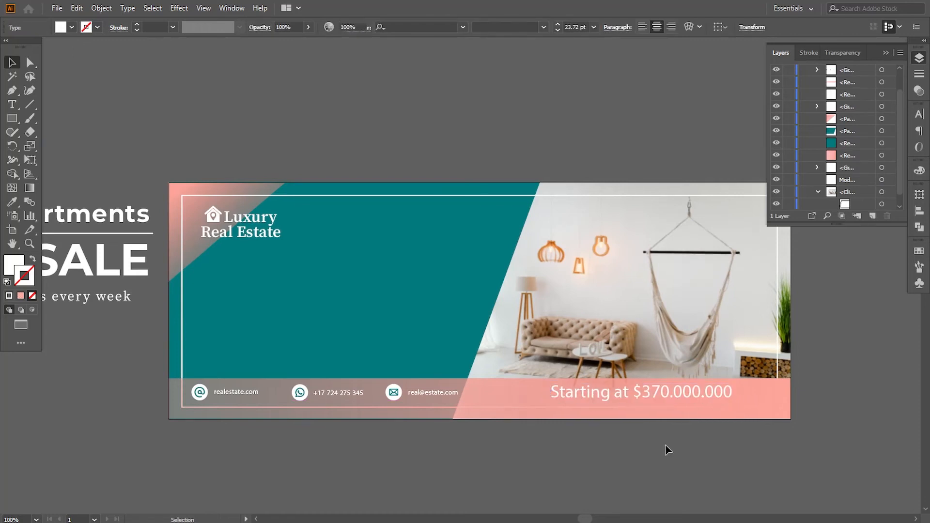
- Move the building icon, "New Apartments FOR SALE" headline, divider and tagline onto the teal area and bring them to the front
{"action": "left_click_drag", "start_coordinate": [240, 303], "coordinate": [465, 332]}
{"action": "left_click_drag", "start_coordinate": [209, 341], "coordinate": [525, 345]}
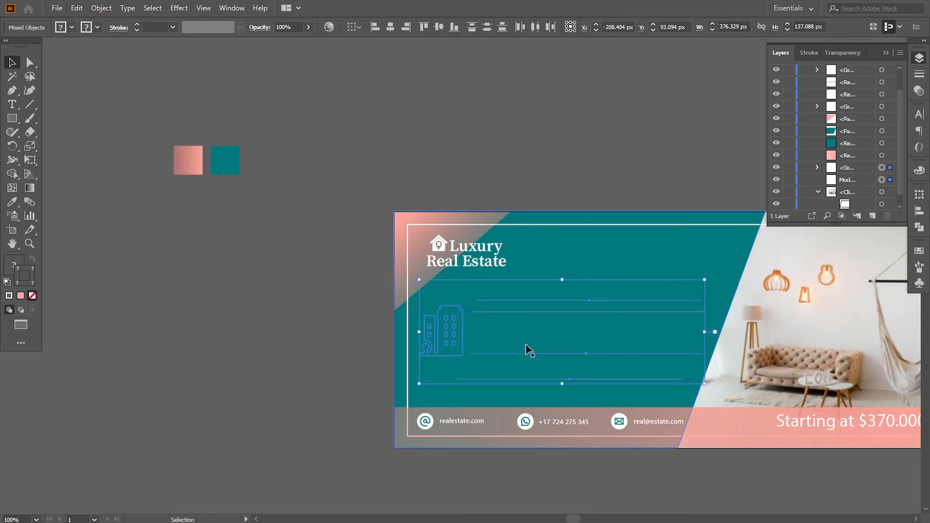
{"action": "right_click", "coordinate": [527, 348]}
{"action": "mouse_move", "coordinate": [581, 285]}
{"action": "left_click", "coordinate": [652, 299]}
{"action": "left_click_drag", "start_coordinate": [294, 373], "coordinate": [203, 364]}
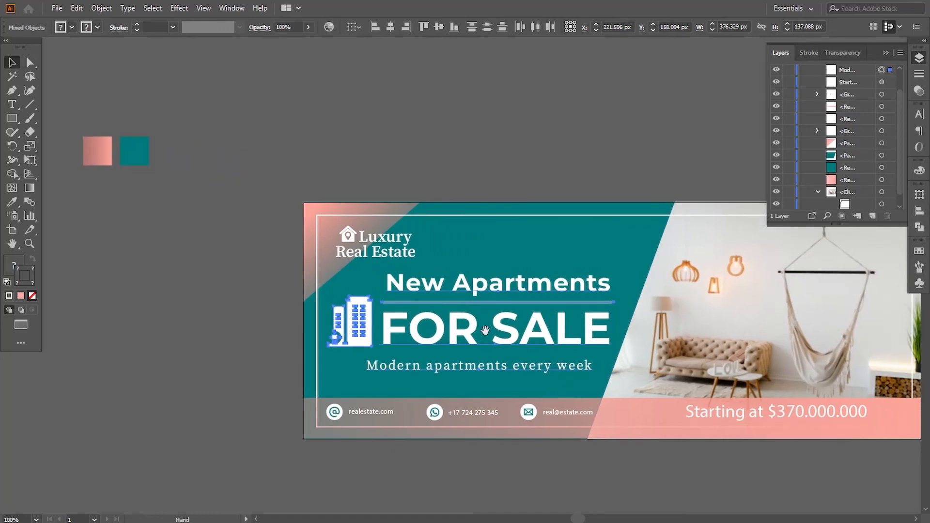
- Nudge the headline and building icon 2 px left and 5 px down
{"action": "key", "text": "Left"}
{"action": "key", "text": "Left"}
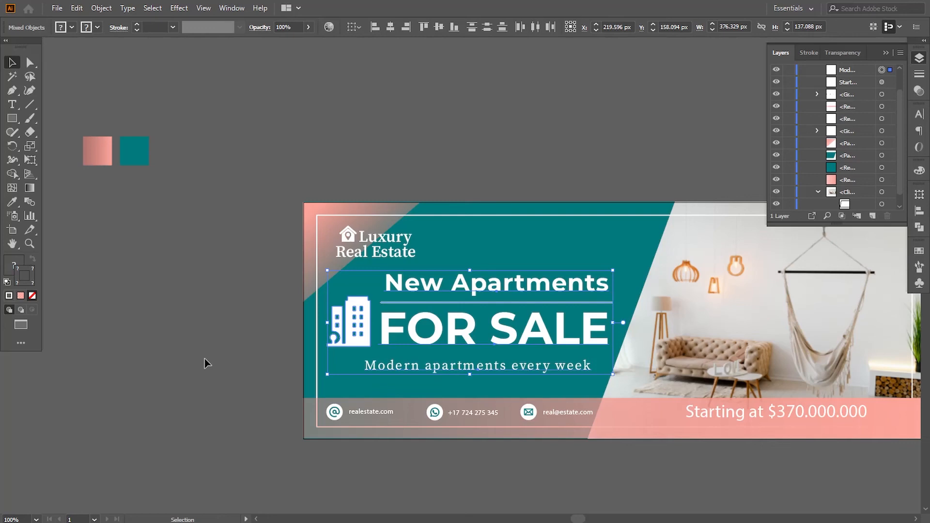
{"action": "key", "text": "Down"}
{"action": "key", "text": "Down"}
{"action": "key", "text": "Down"}
{"action": "key", "text": "Down"}
{"action": "key", "text": "Down"}
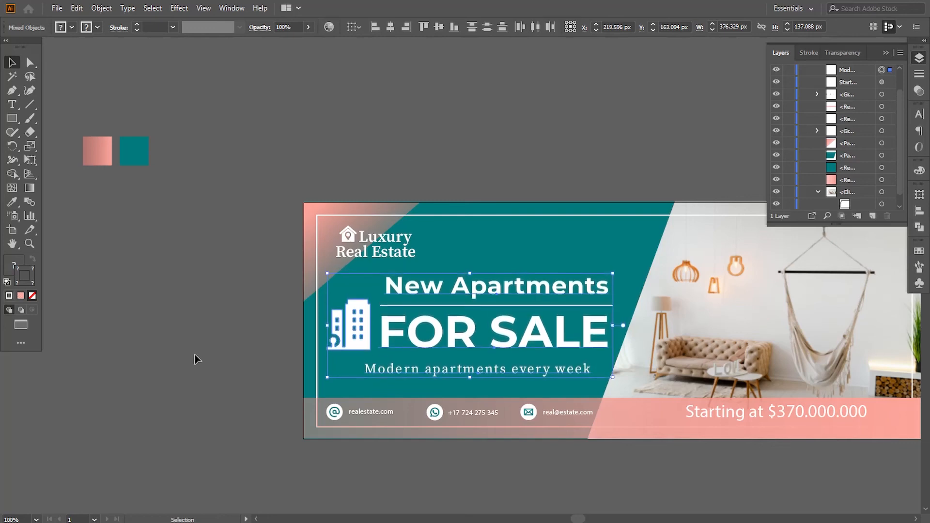
{"action": "left_click", "coordinate": [169, 360]}
- Move the Luxury Real Estate logo left to about X 85 px, aligned with the building icon's left edge
{"action": "left_click", "coordinate": [414, 239]}
{"action": "key", "text": "Left"}
{"action": "key", "text": "Left"}
{"action": "key", "text": "Left"}
{"action": "key", "text": "Left"}
{"action": "key", "text": "Left"}
{"action": "key", "text": "Left"}
{"action": "key", "text": "Left"}
{"action": "key", "text": "Left"}
{"action": "key", "text": "Left"}
{"action": "key", "text": "Left"}
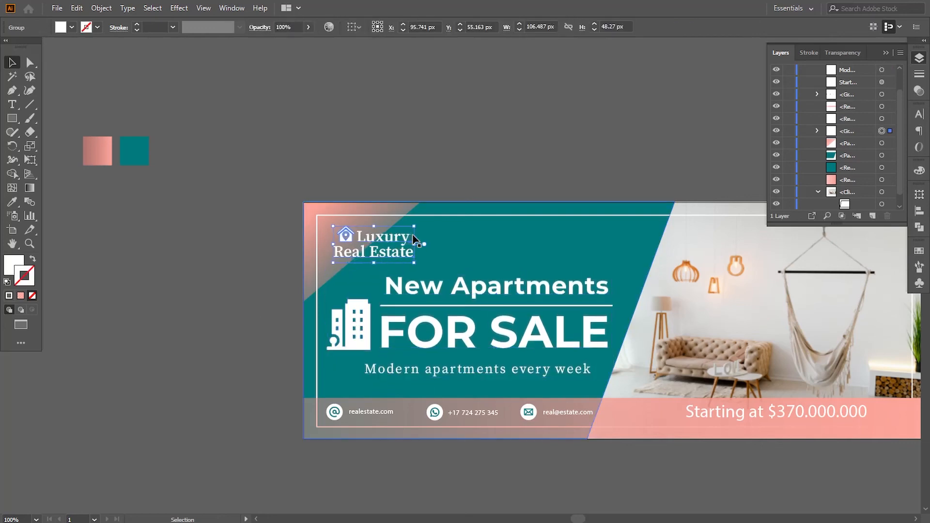
{"action": "key", "text": "Left"}
{"action": "key", "text": "Left"}
{"action": "key", "text": "Left"}
{"action": "key", "text": "Left"}
{"action": "key", "text": "Left"}
{"action": "key", "text": "Left"}
{"action": "key", "text": "Left"}
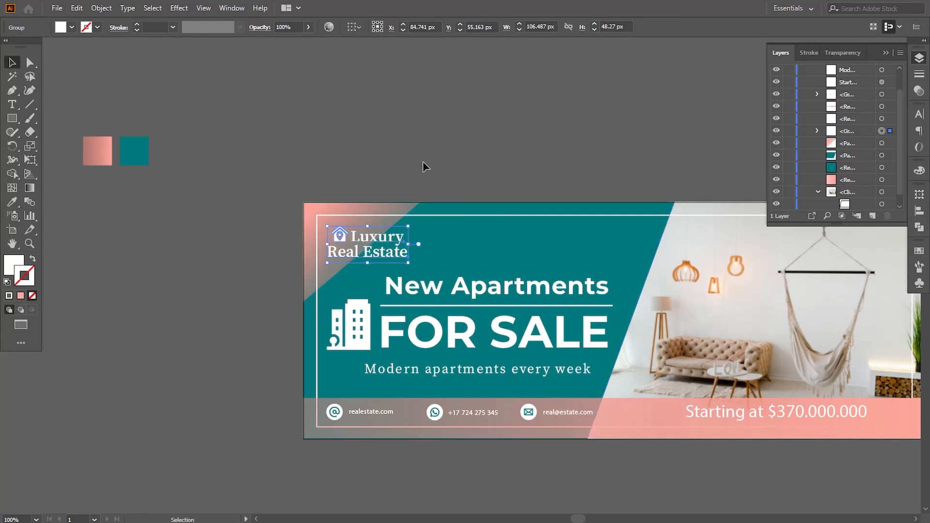
{"action": "left_click", "coordinate": [424, 167]}
- Delete the pink and teal colour sample squares beside the artboard and collapse the Layers panel
{"action": "left_click_drag", "start_coordinate": [626, 290], "coordinate": [666, 317]}
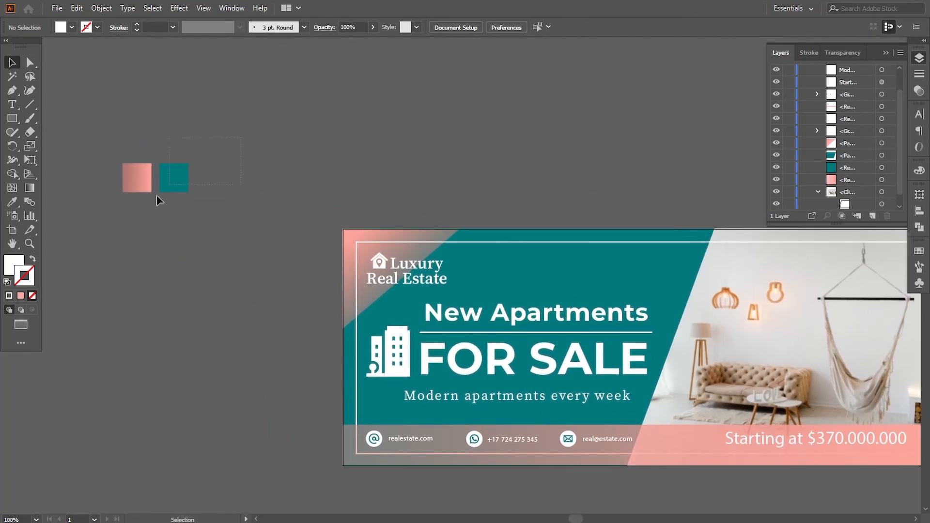
{"action": "left_click", "coordinate": [170, 184]}
{"action": "left_click", "coordinate": [141, 179], "text": "shift"}
{"action": "key", "text": "Delete"}
{"action": "left_click", "coordinate": [885, 56]}
- Bring the white frame rectangle to the front, above the pink bottom strip
{"action": "left_click_drag", "start_coordinate": [731, 462], "coordinate": [551, 370]}
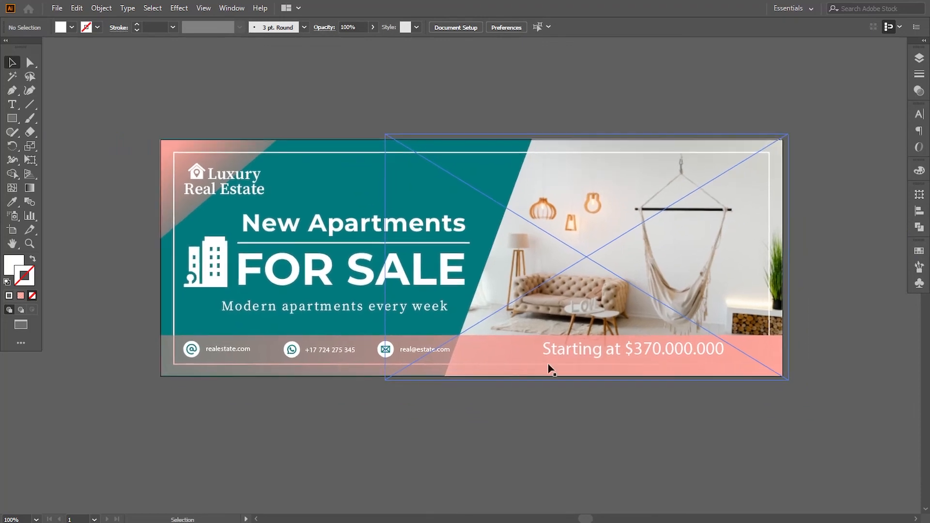
{"action": "right_click", "coordinate": [467, 155]}
{"action": "mouse_move", "coordinate": [509, 345]}
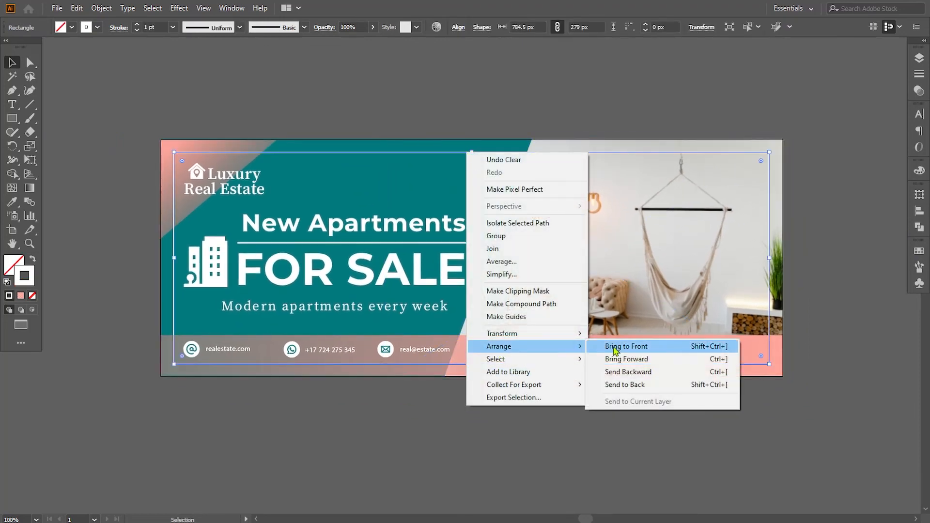
{"action": "left_click", "coordinate": [593, 345]}
{"action": "left_click", "coordinate": [581, 407]}
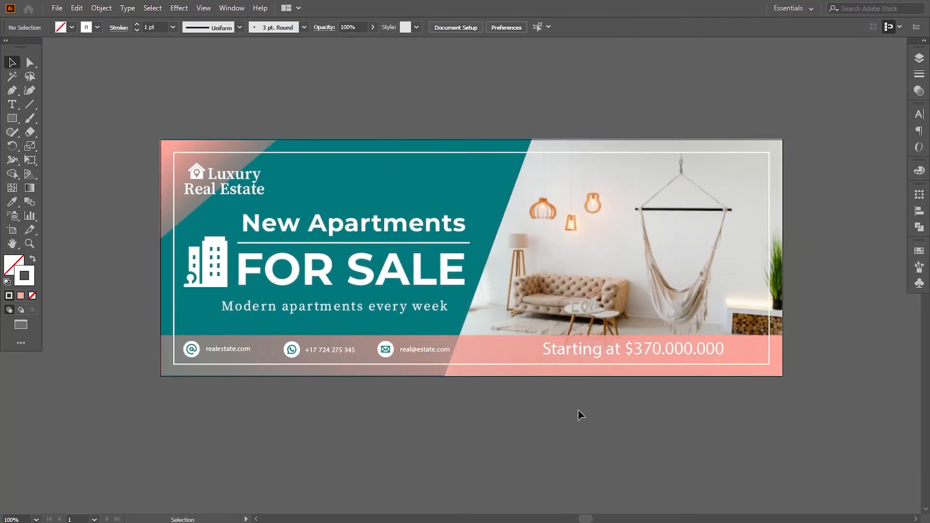